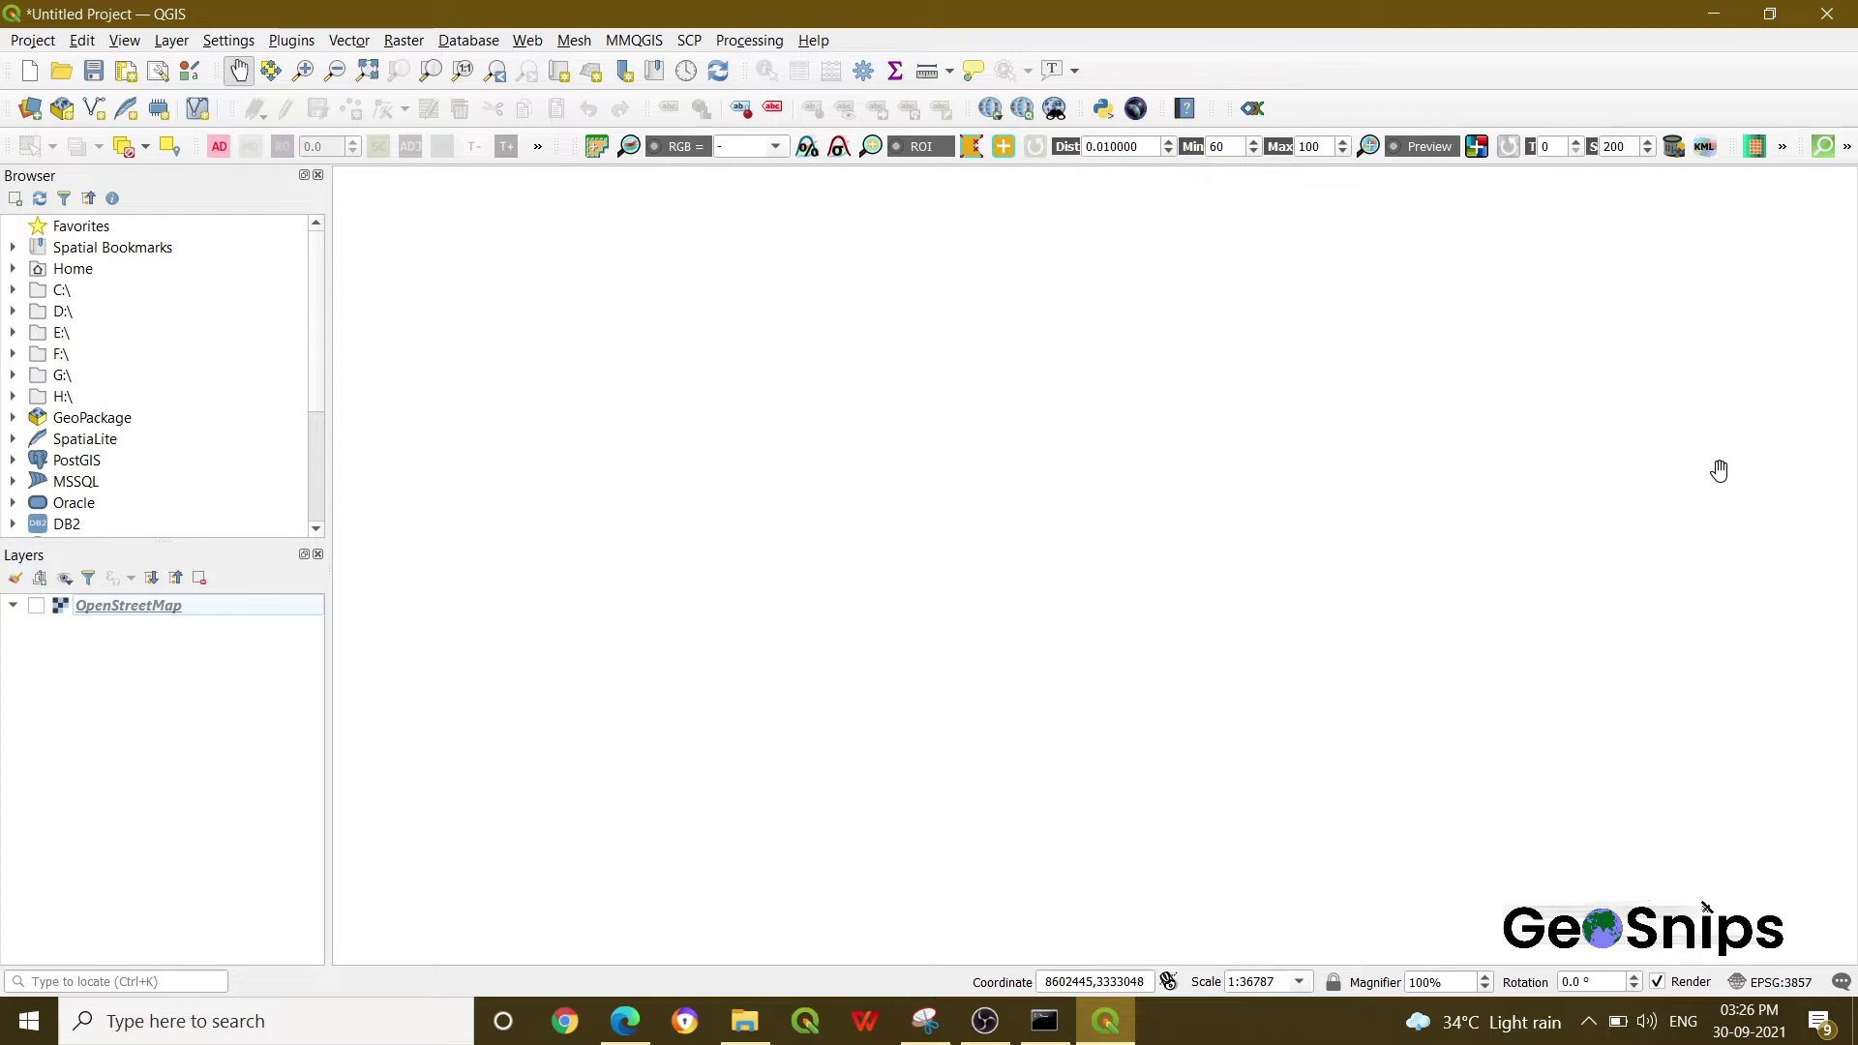
# Step: Look up the QuickOSM plugin's details in the Plugin Manager, then close it
pyautogui.click(293, 40)
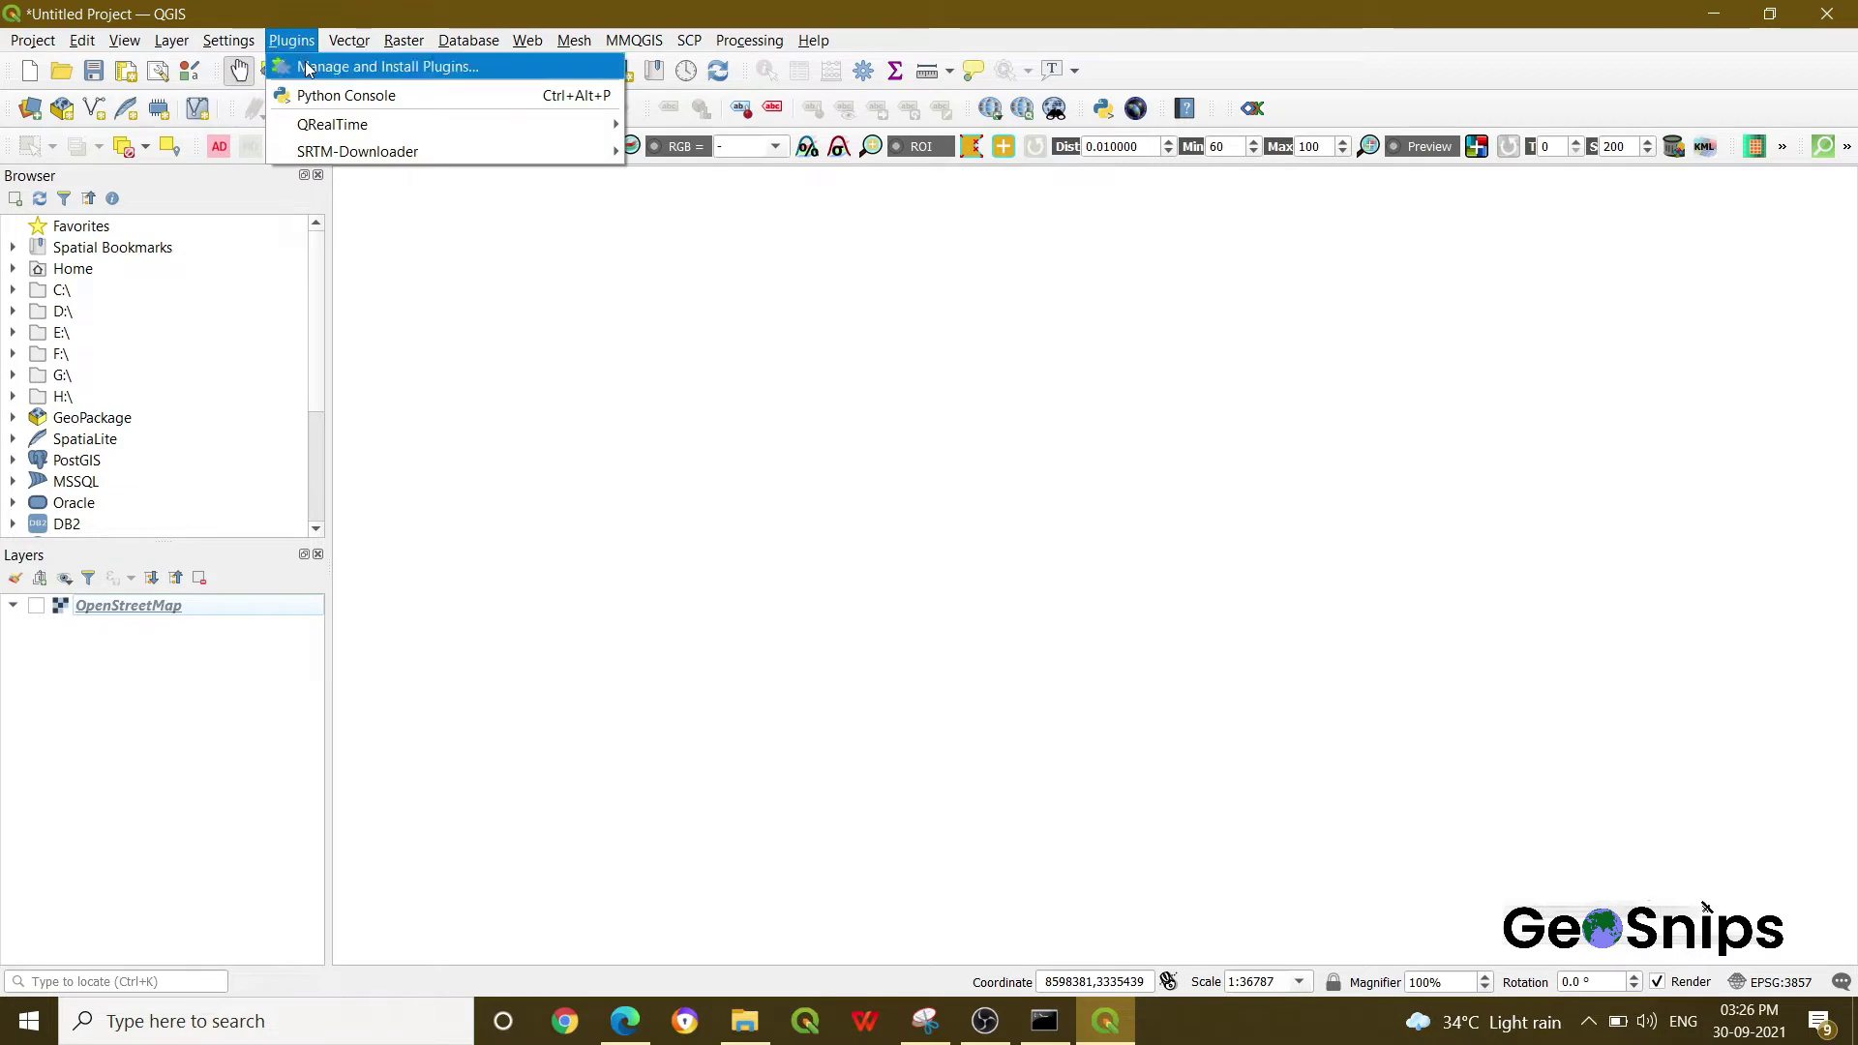
pyautogui.click(307, 68)
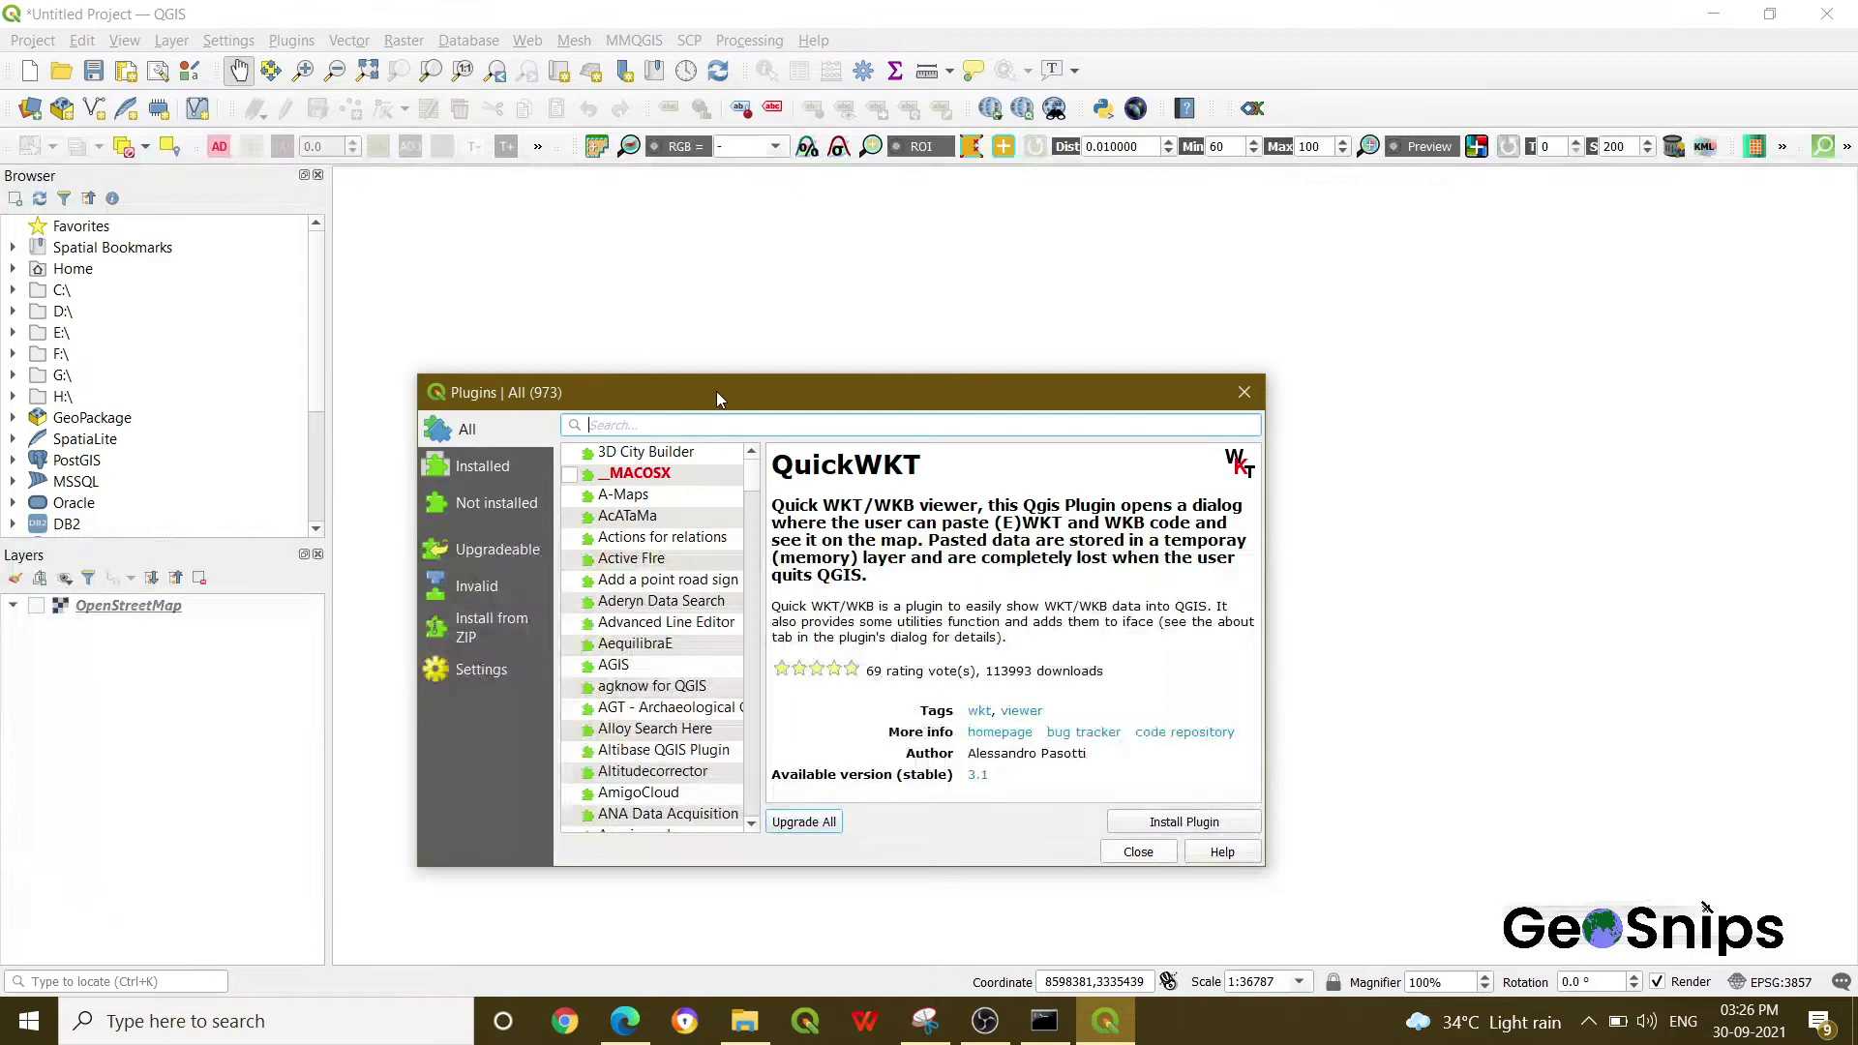
pyautogui.moveTo(716, 391); pyautogui.dragTo(762, 230)
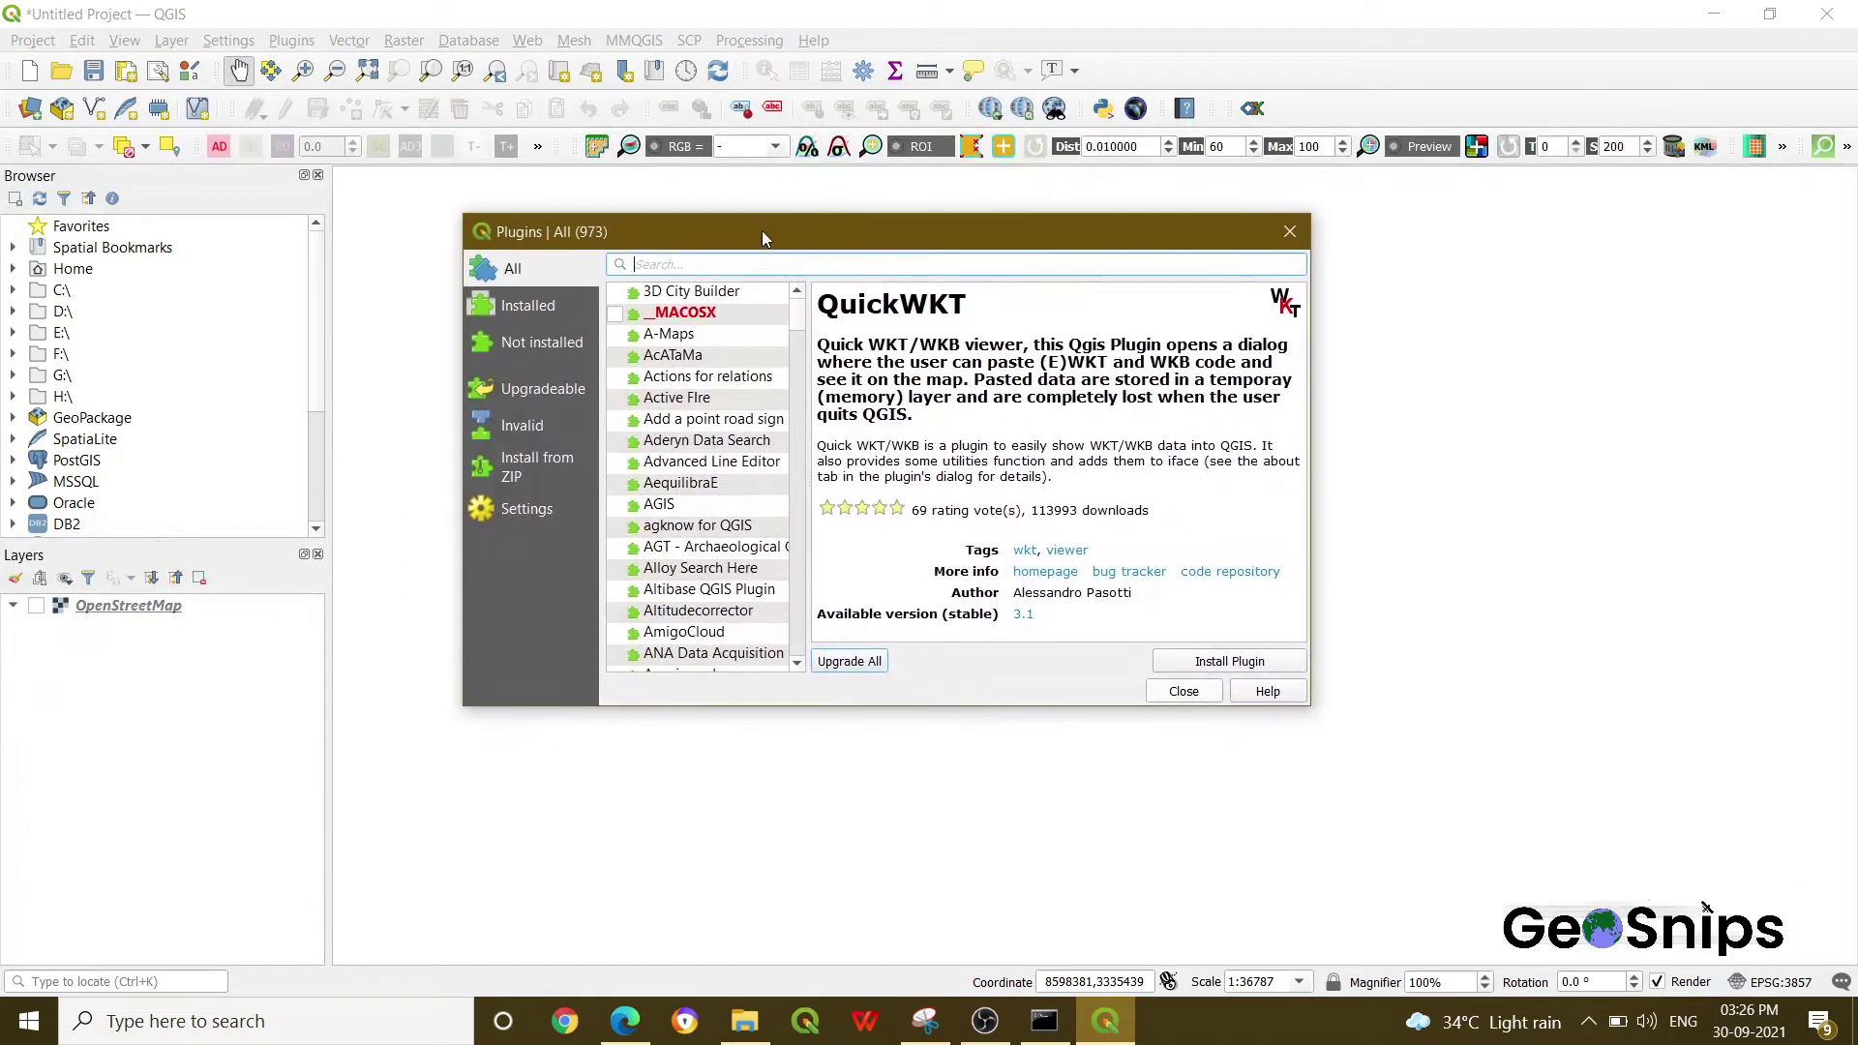
pyautogui.click(724, 265)
pyautogui.write('quick')
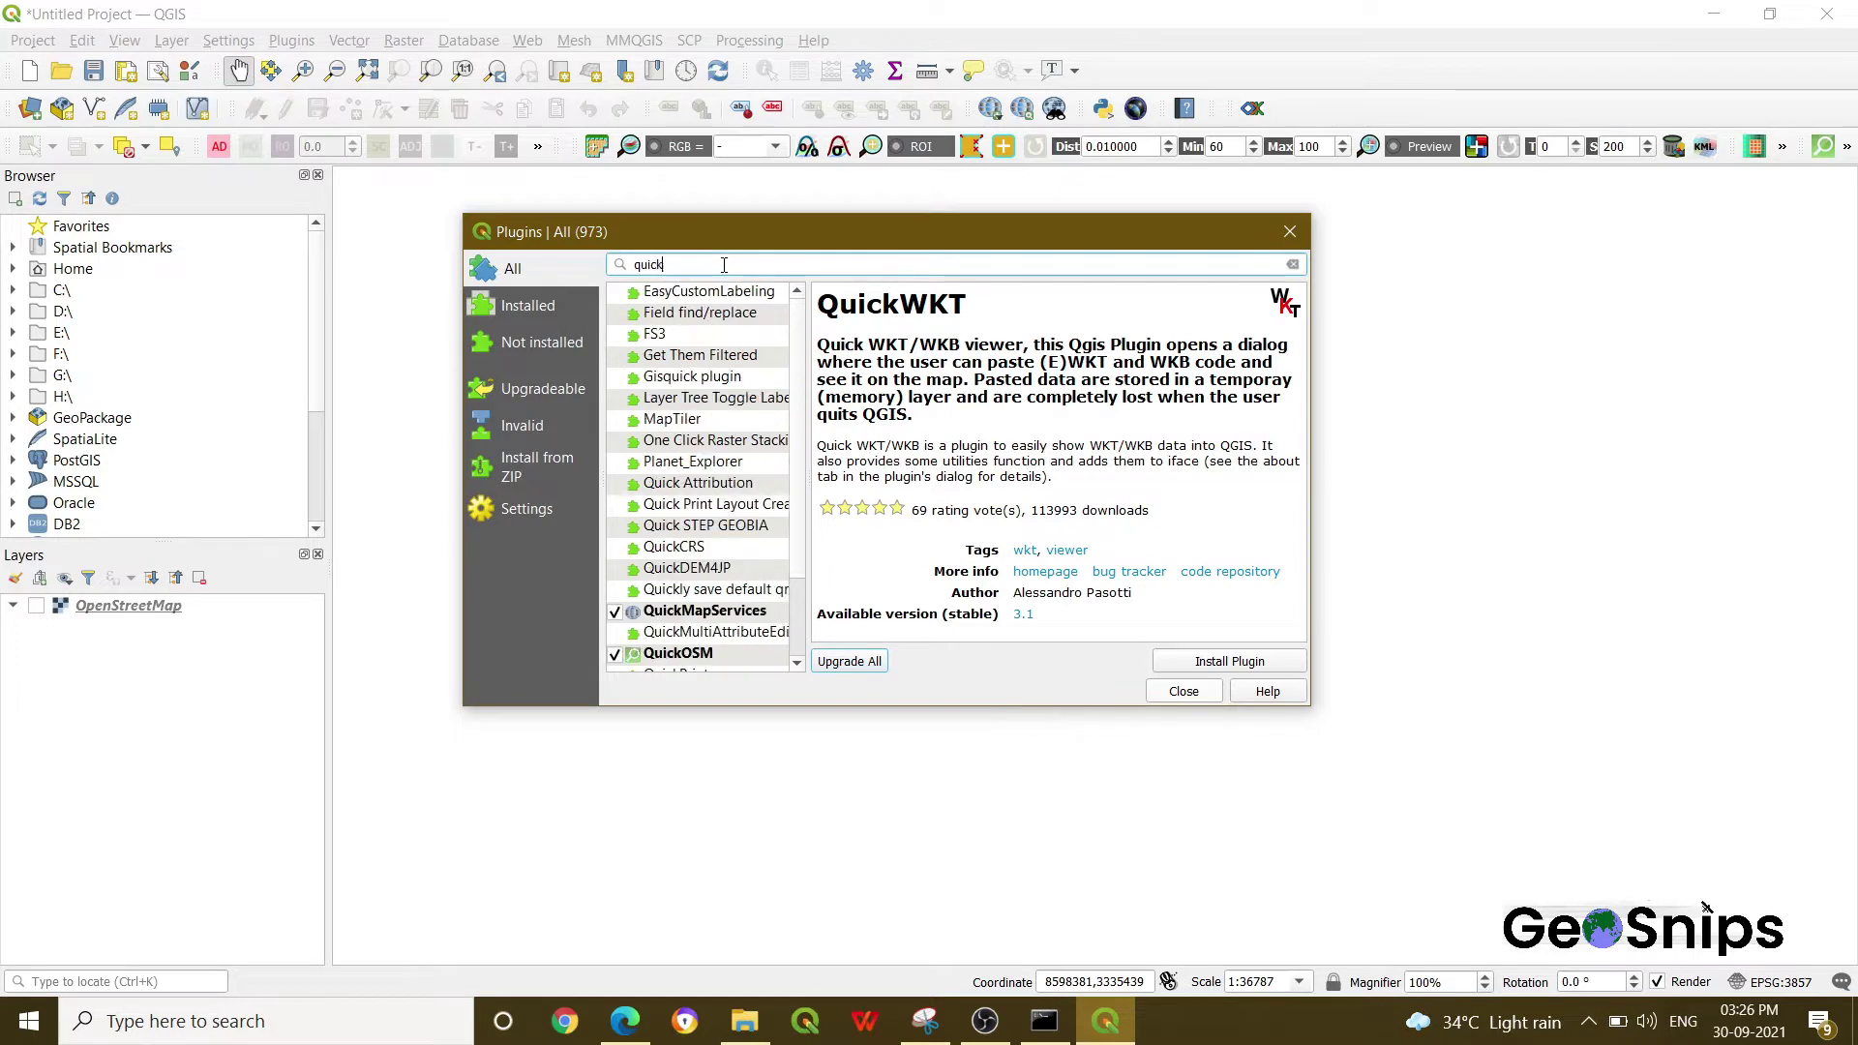
pyautogui.write('osm')
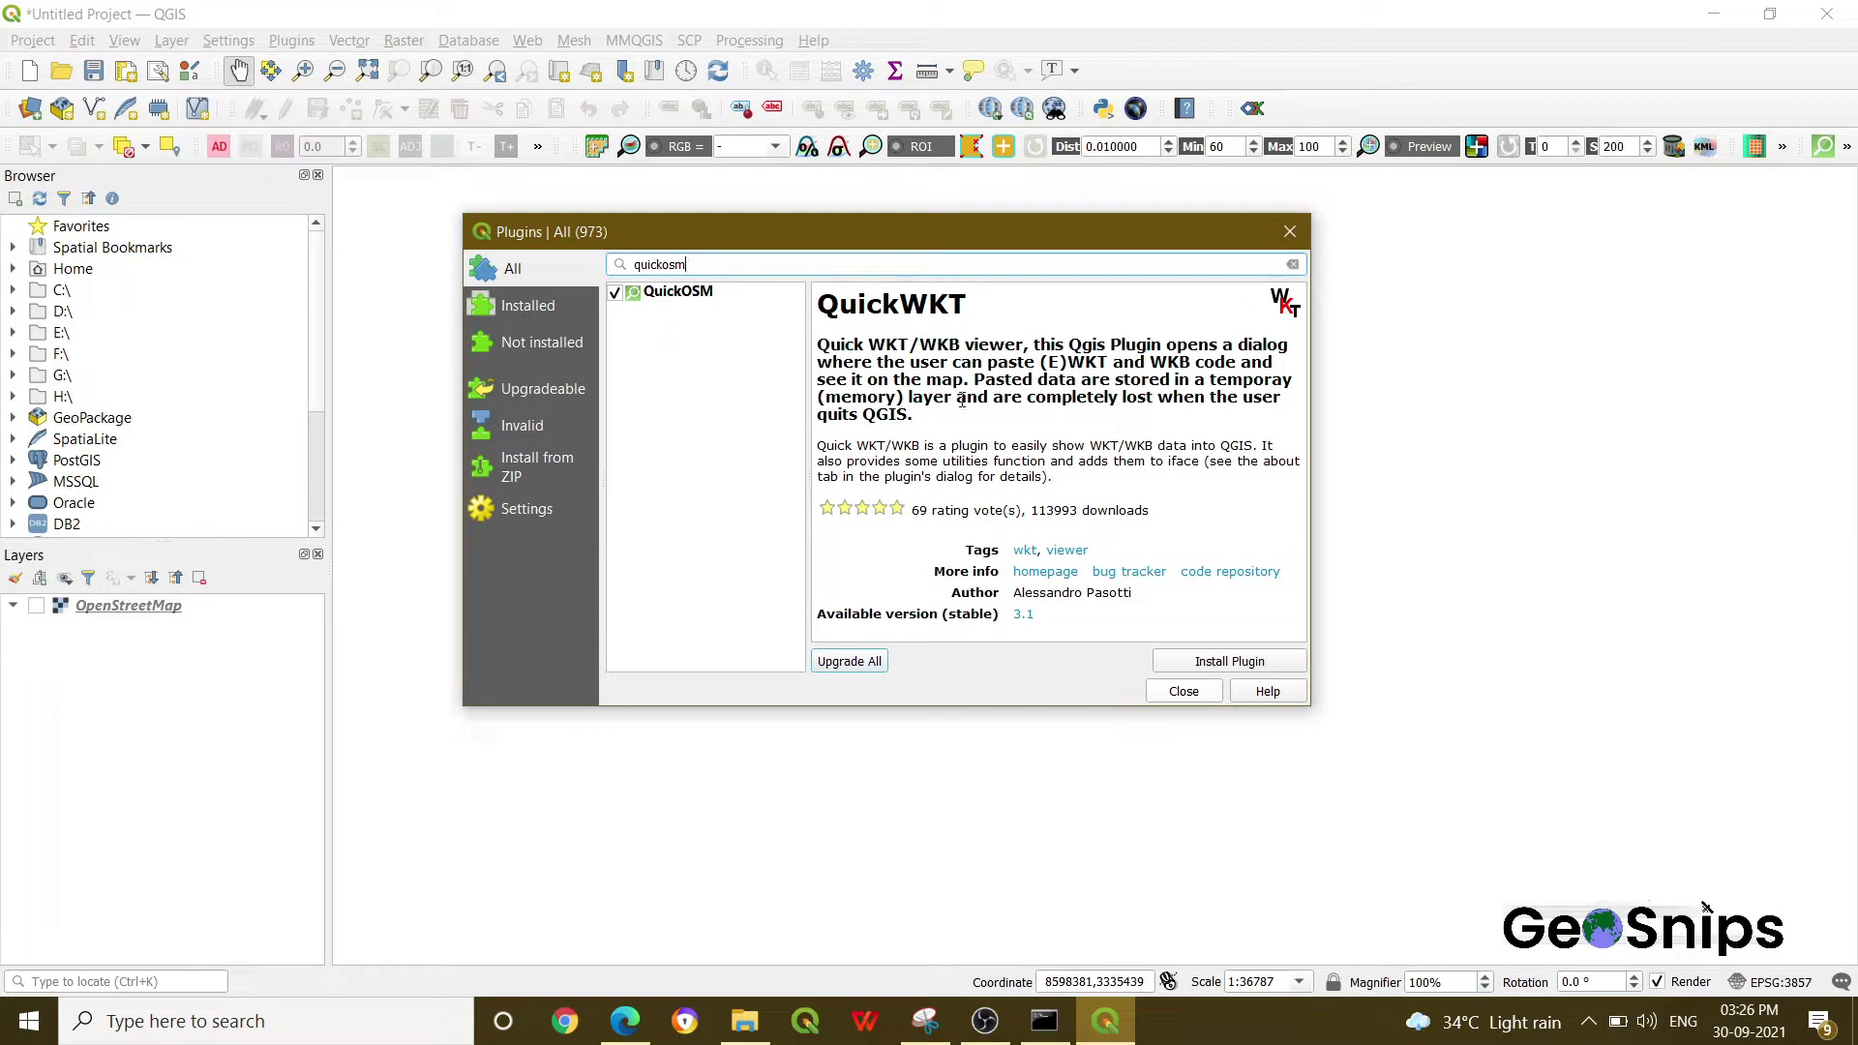
pyautogui.click(696, 293)
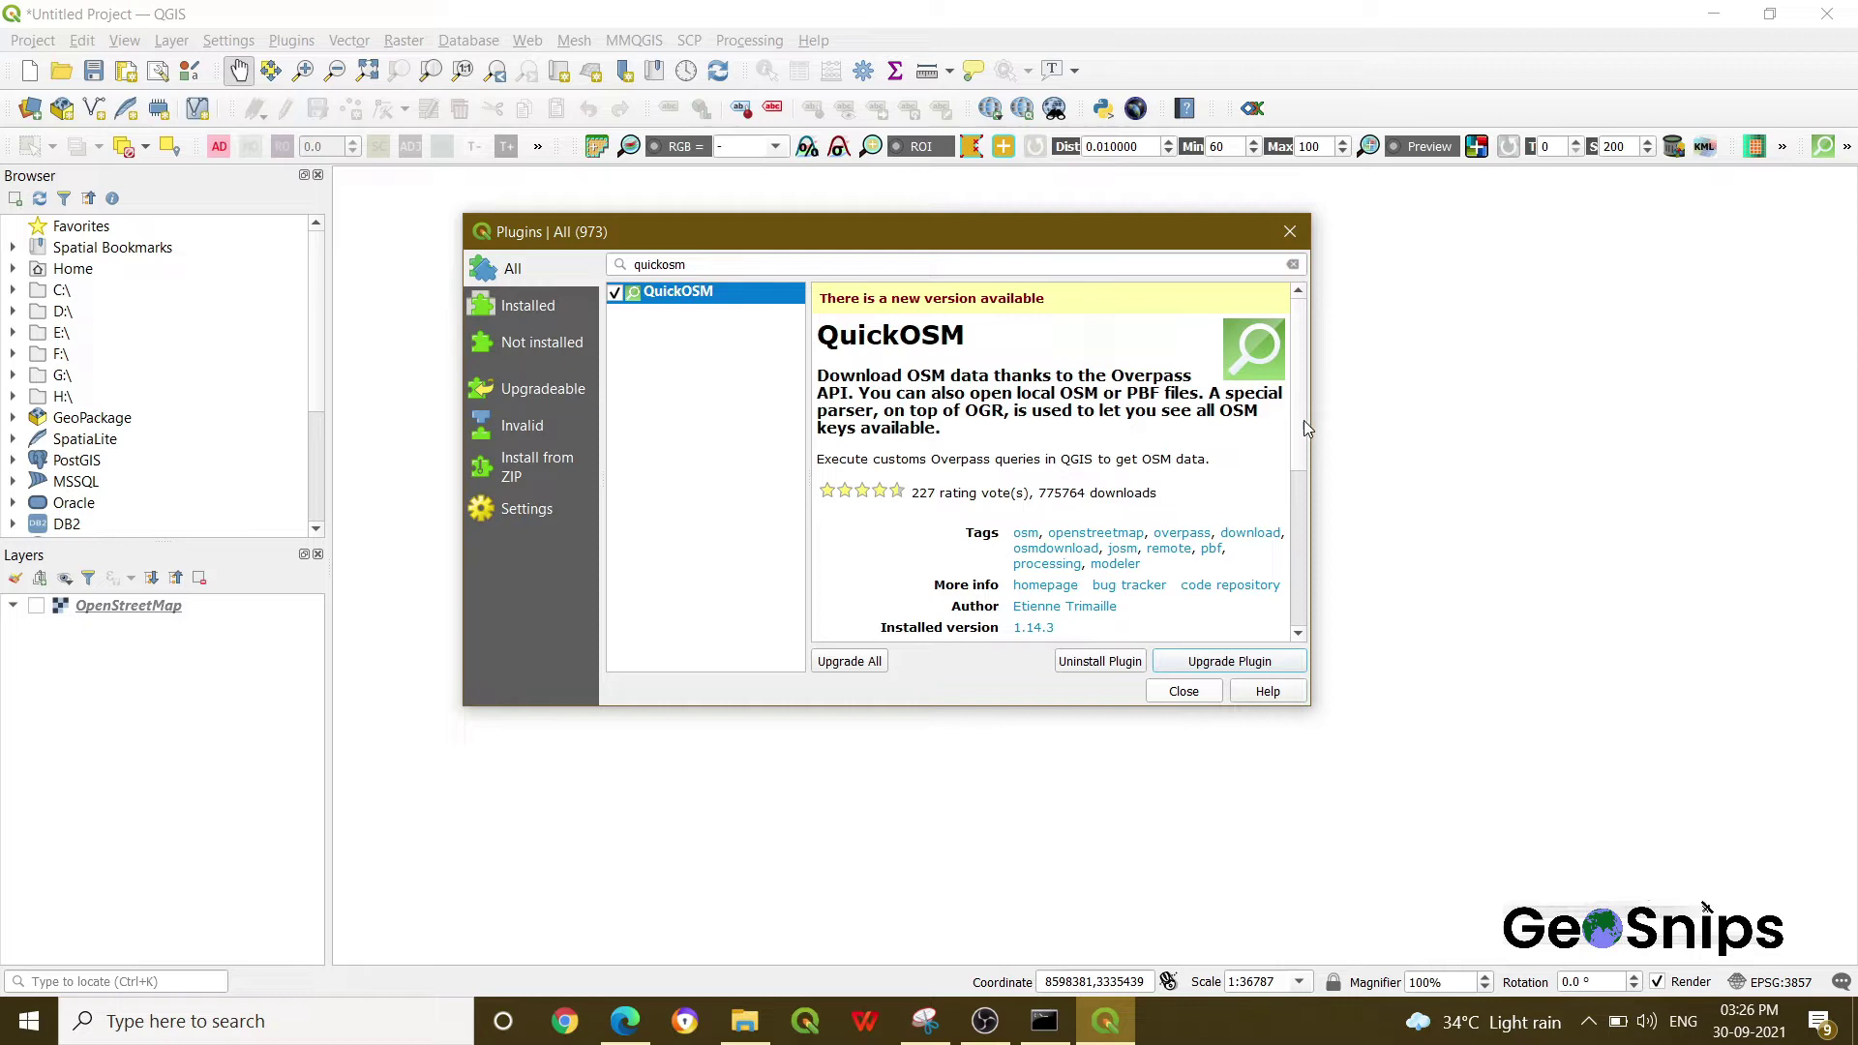
pyautogui.moveTo(1303, 420); pyautogui.dragTo(1279, 348)
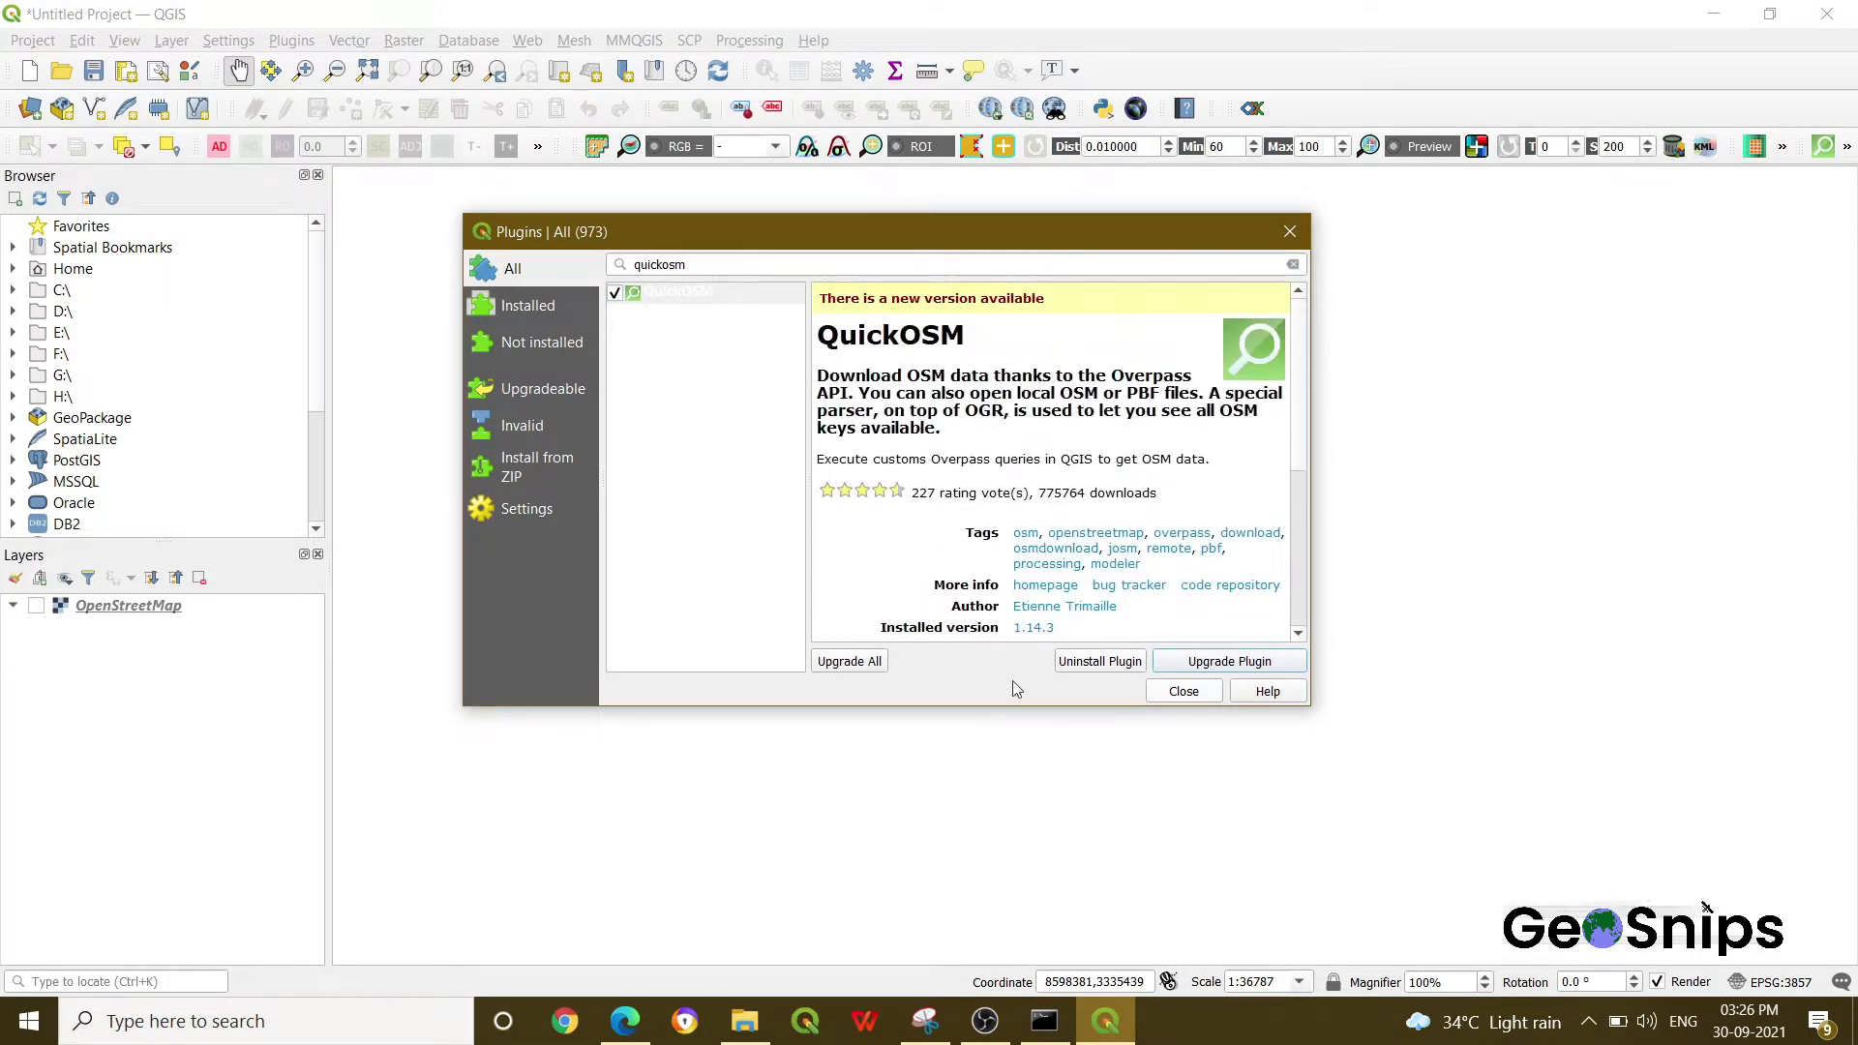
pyautogui.click(1184, 691)
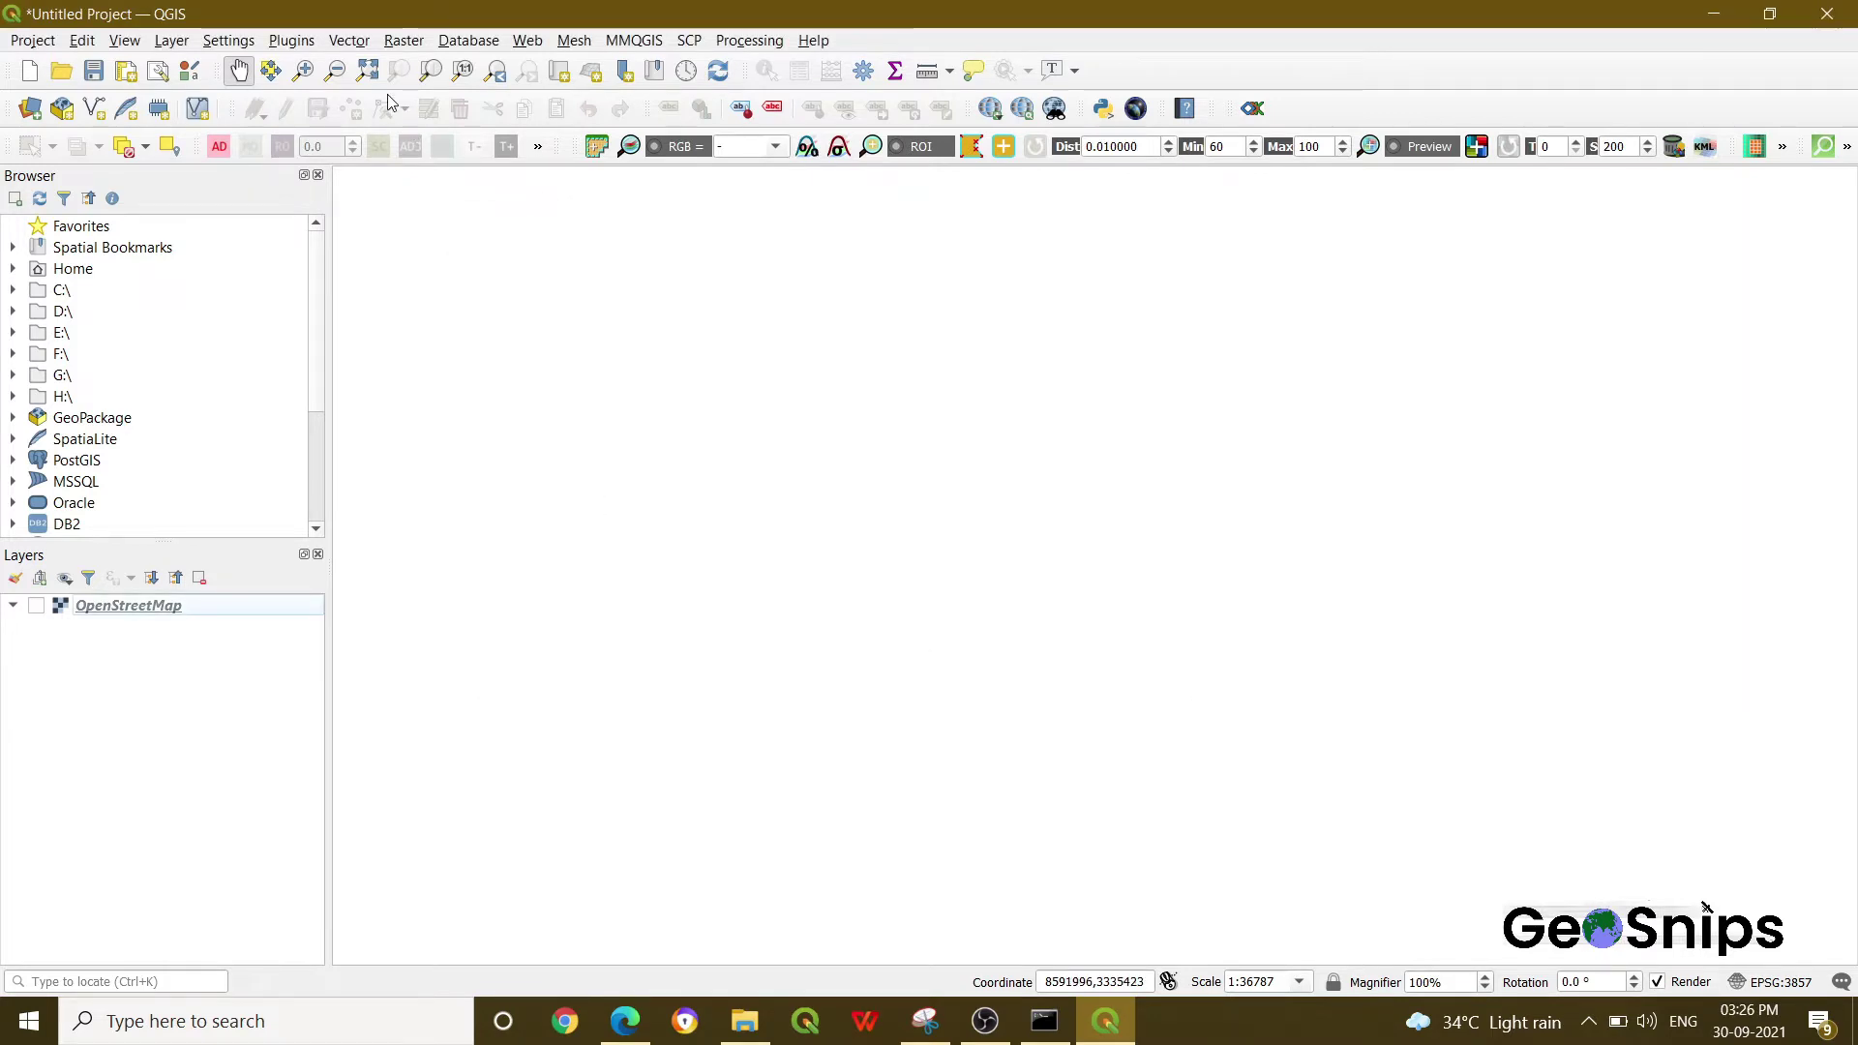
# Step: Browse the Vector menu, then switch on the OpenStreetMap basemap layer
pyautogui.click(353, 45)
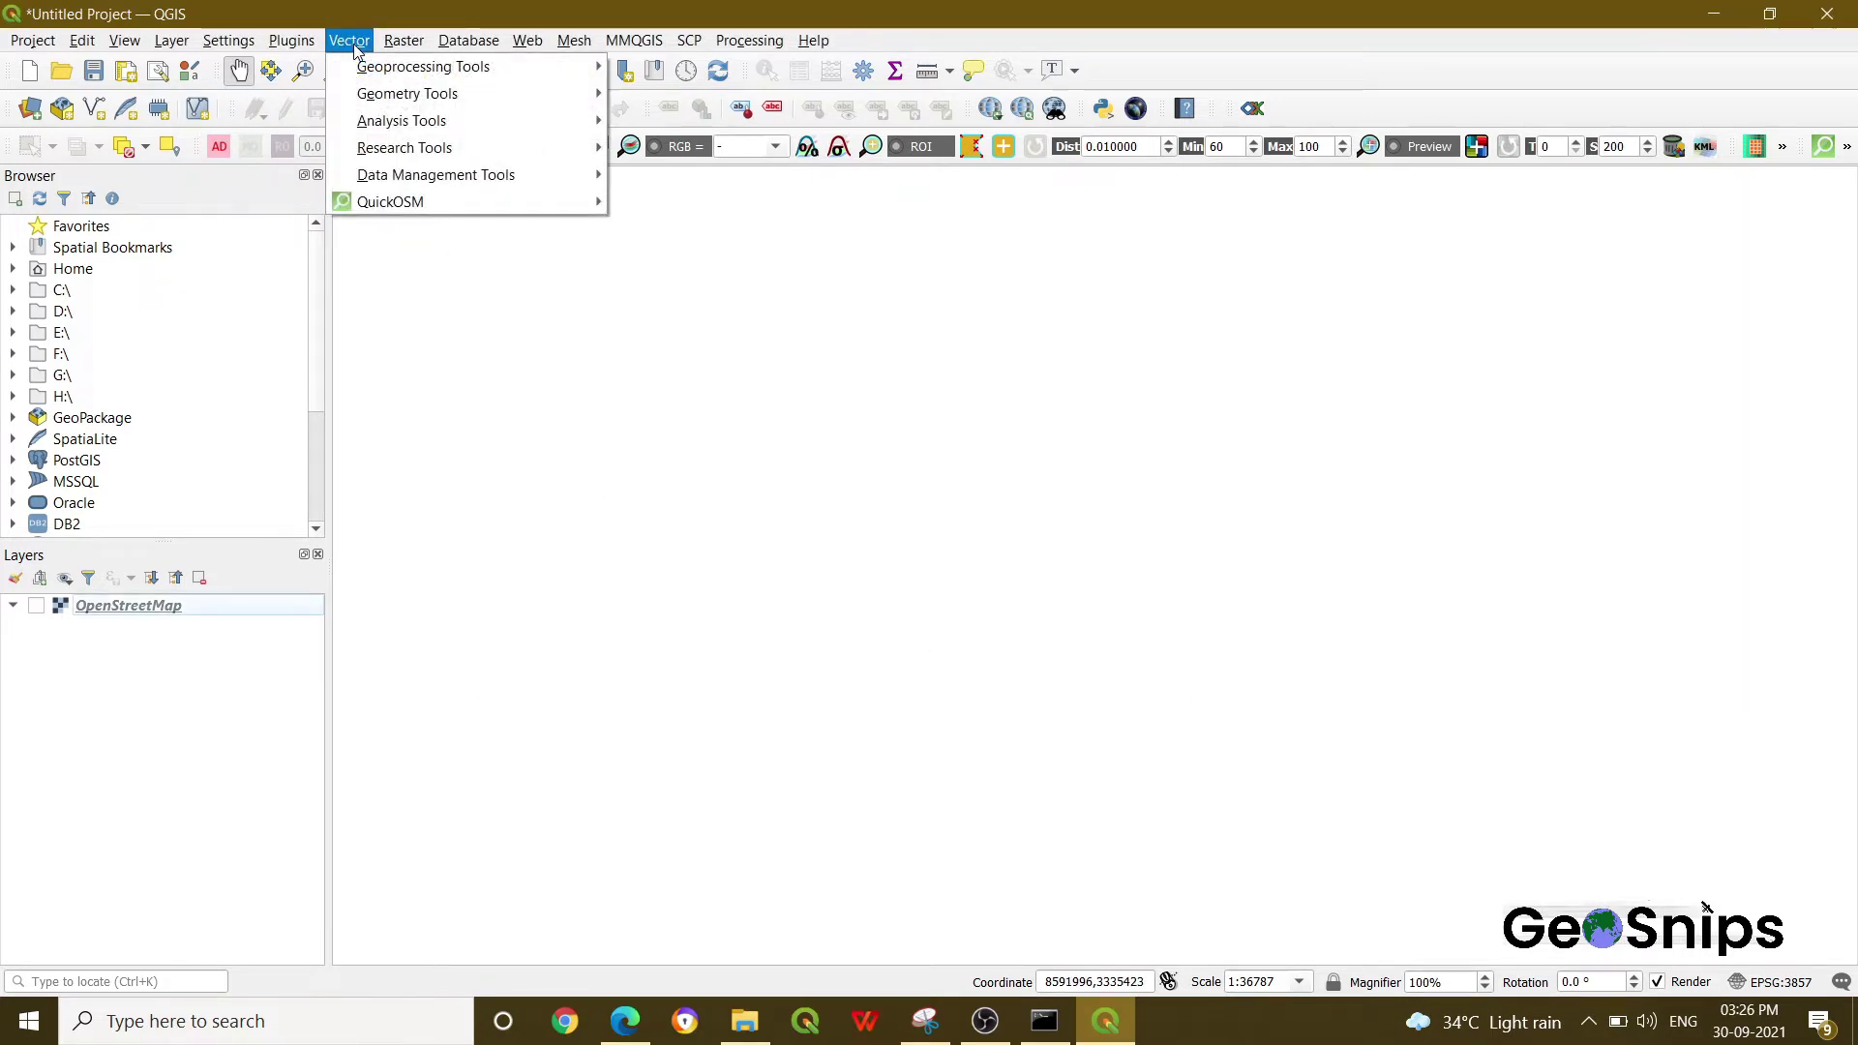
pyautogui.moveTo(395, 202)
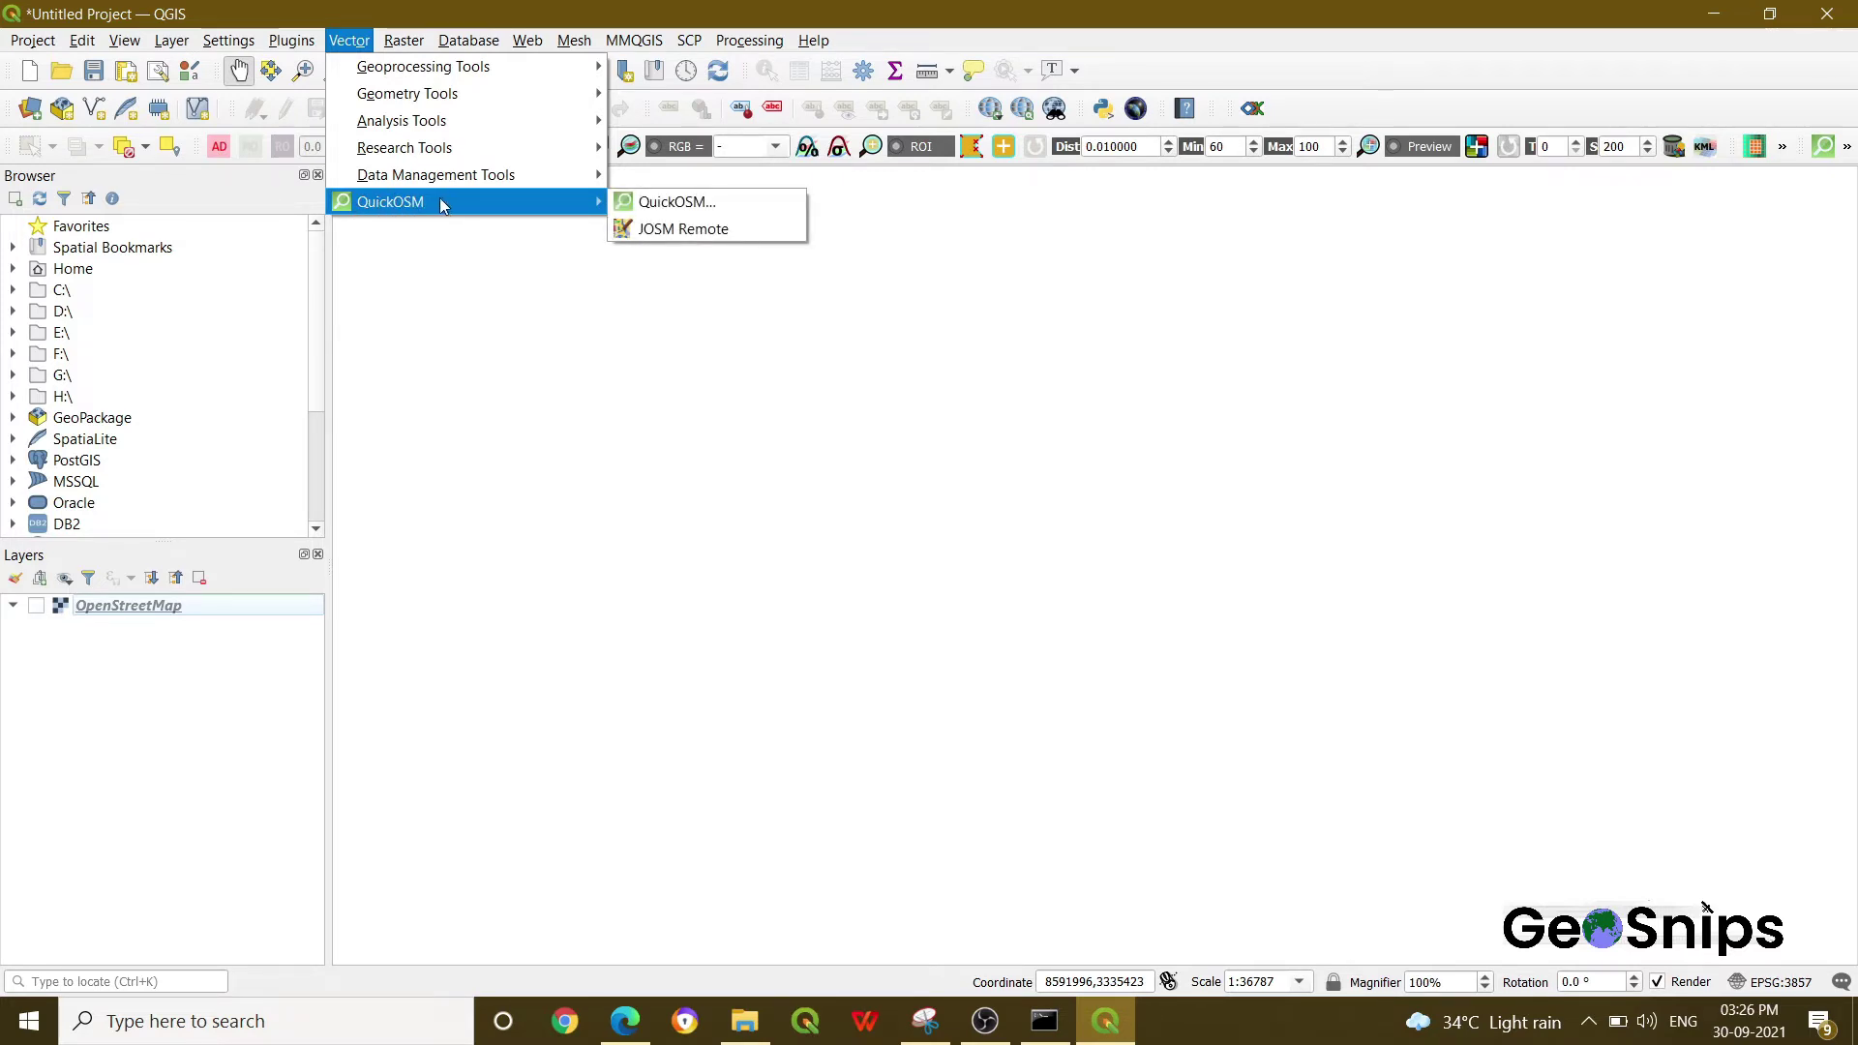
pyautogui.click(481, 286)
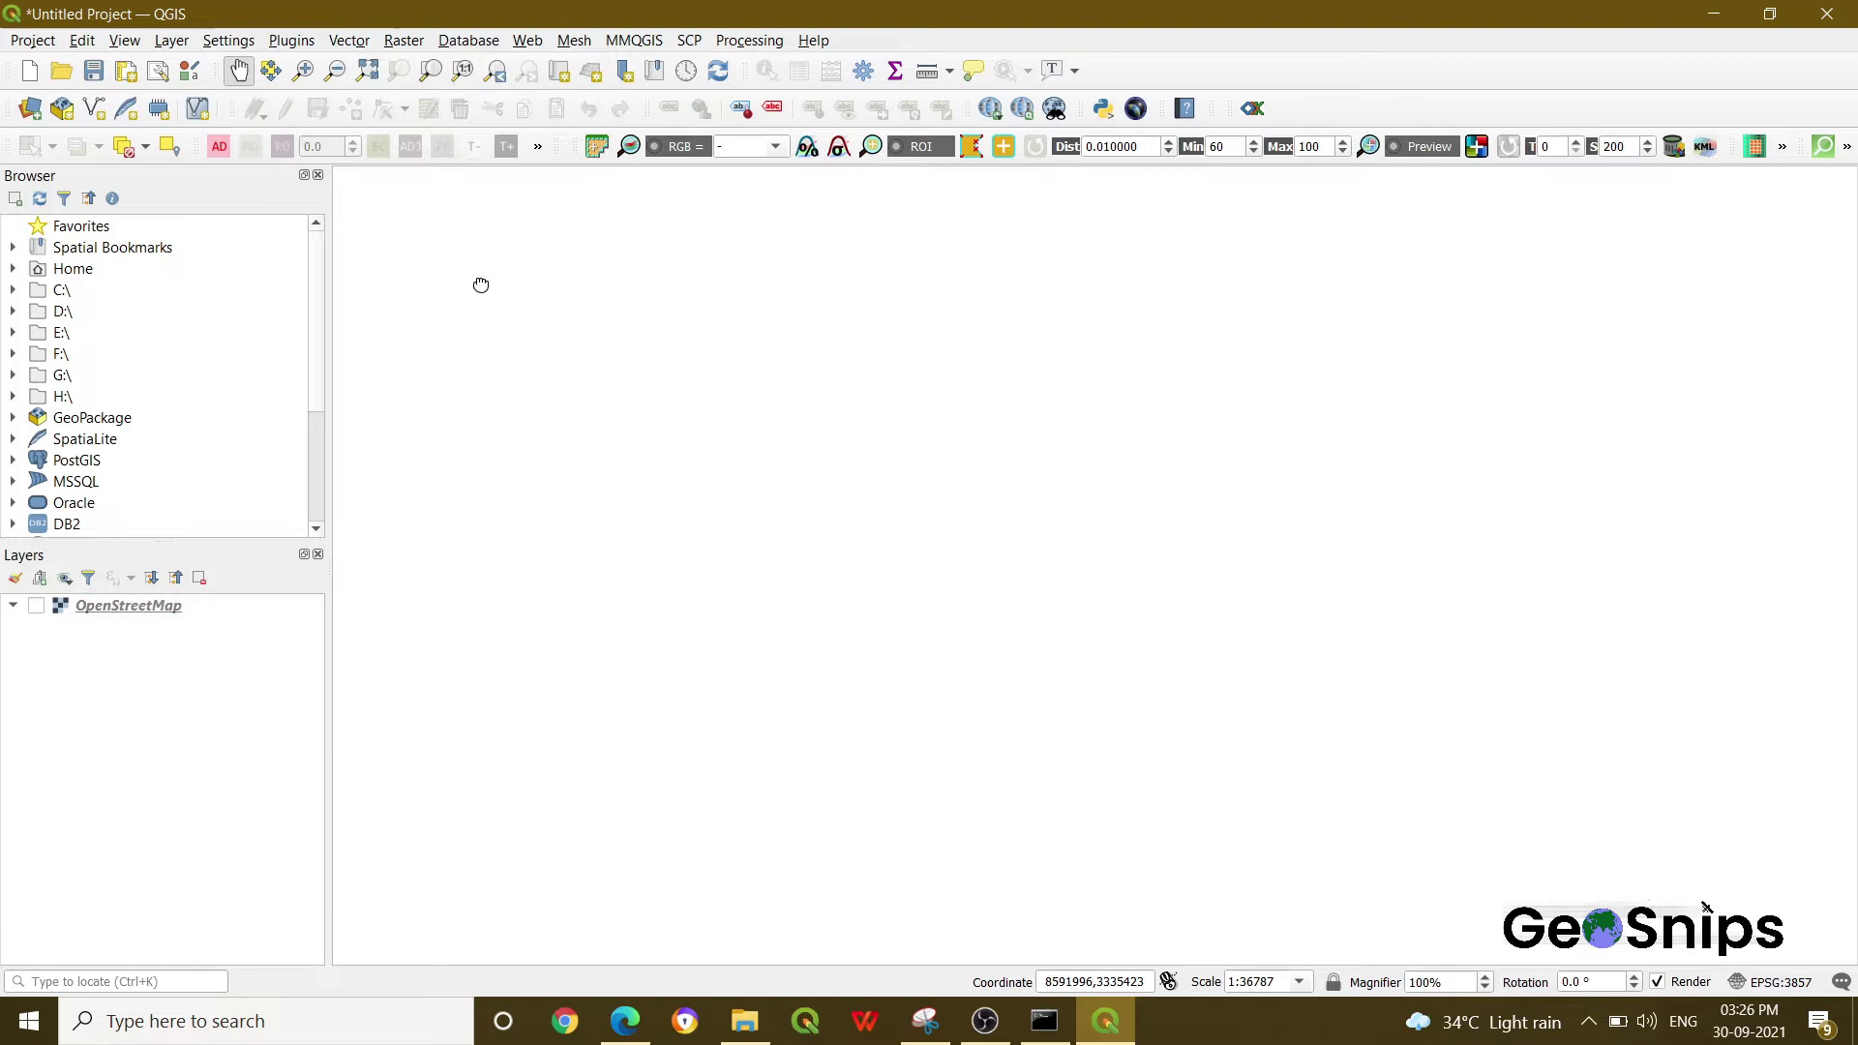
pyautogui.click(41, 609)
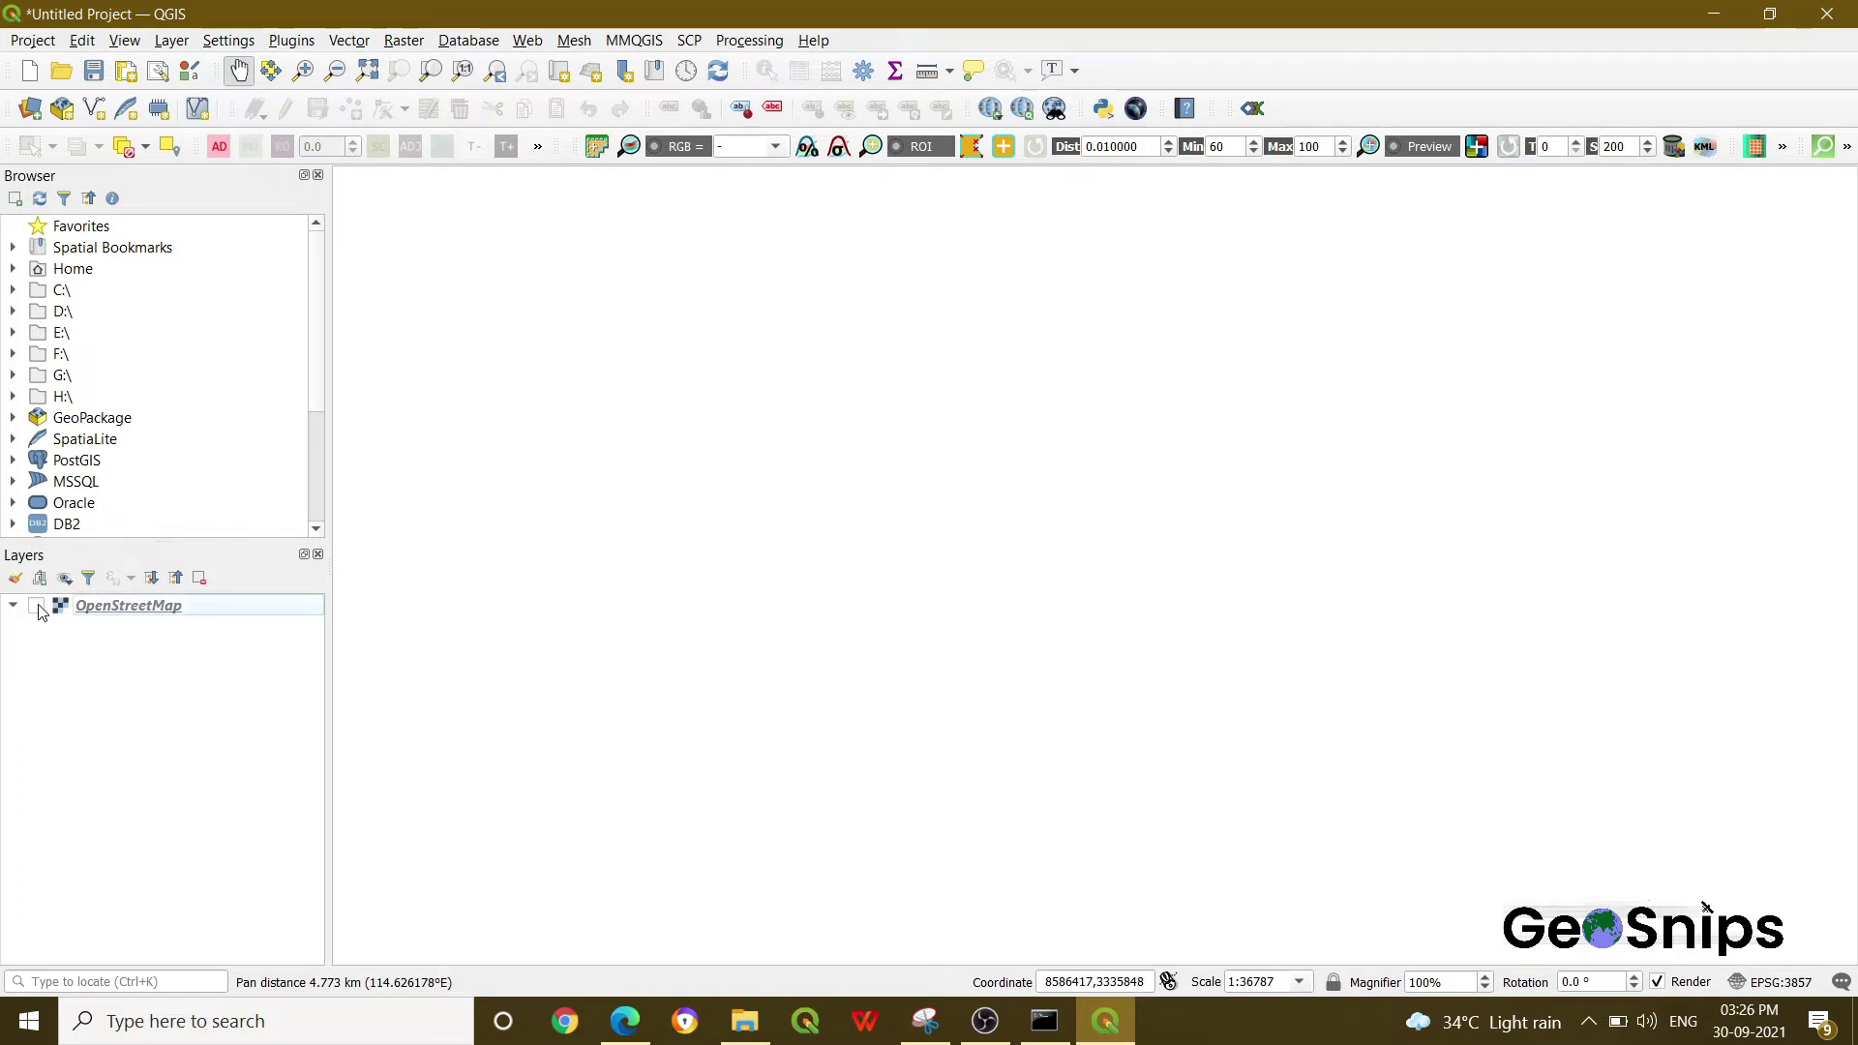
pyautogui.click(39, 608)
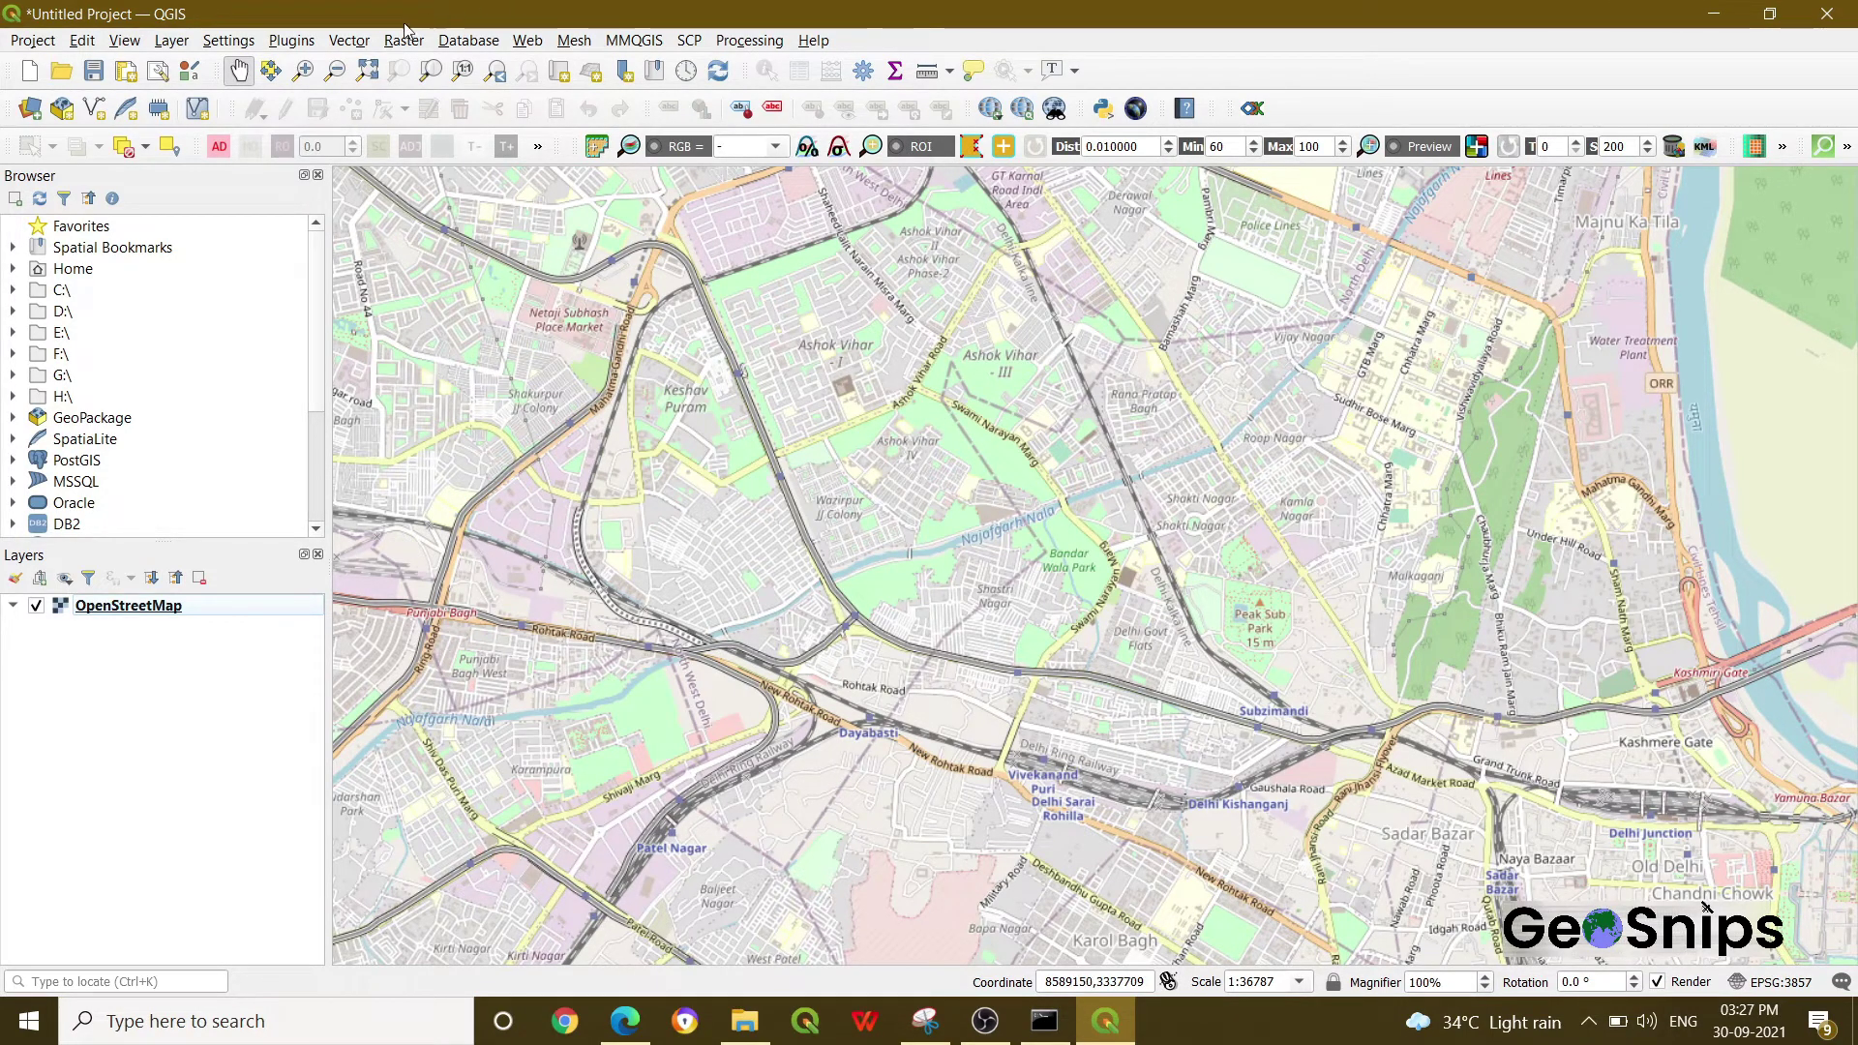
# Step: Launch Vector > QuickOSM > QuickOSM... and shift its dialog slightly left
pyautogui.click(350, 41)
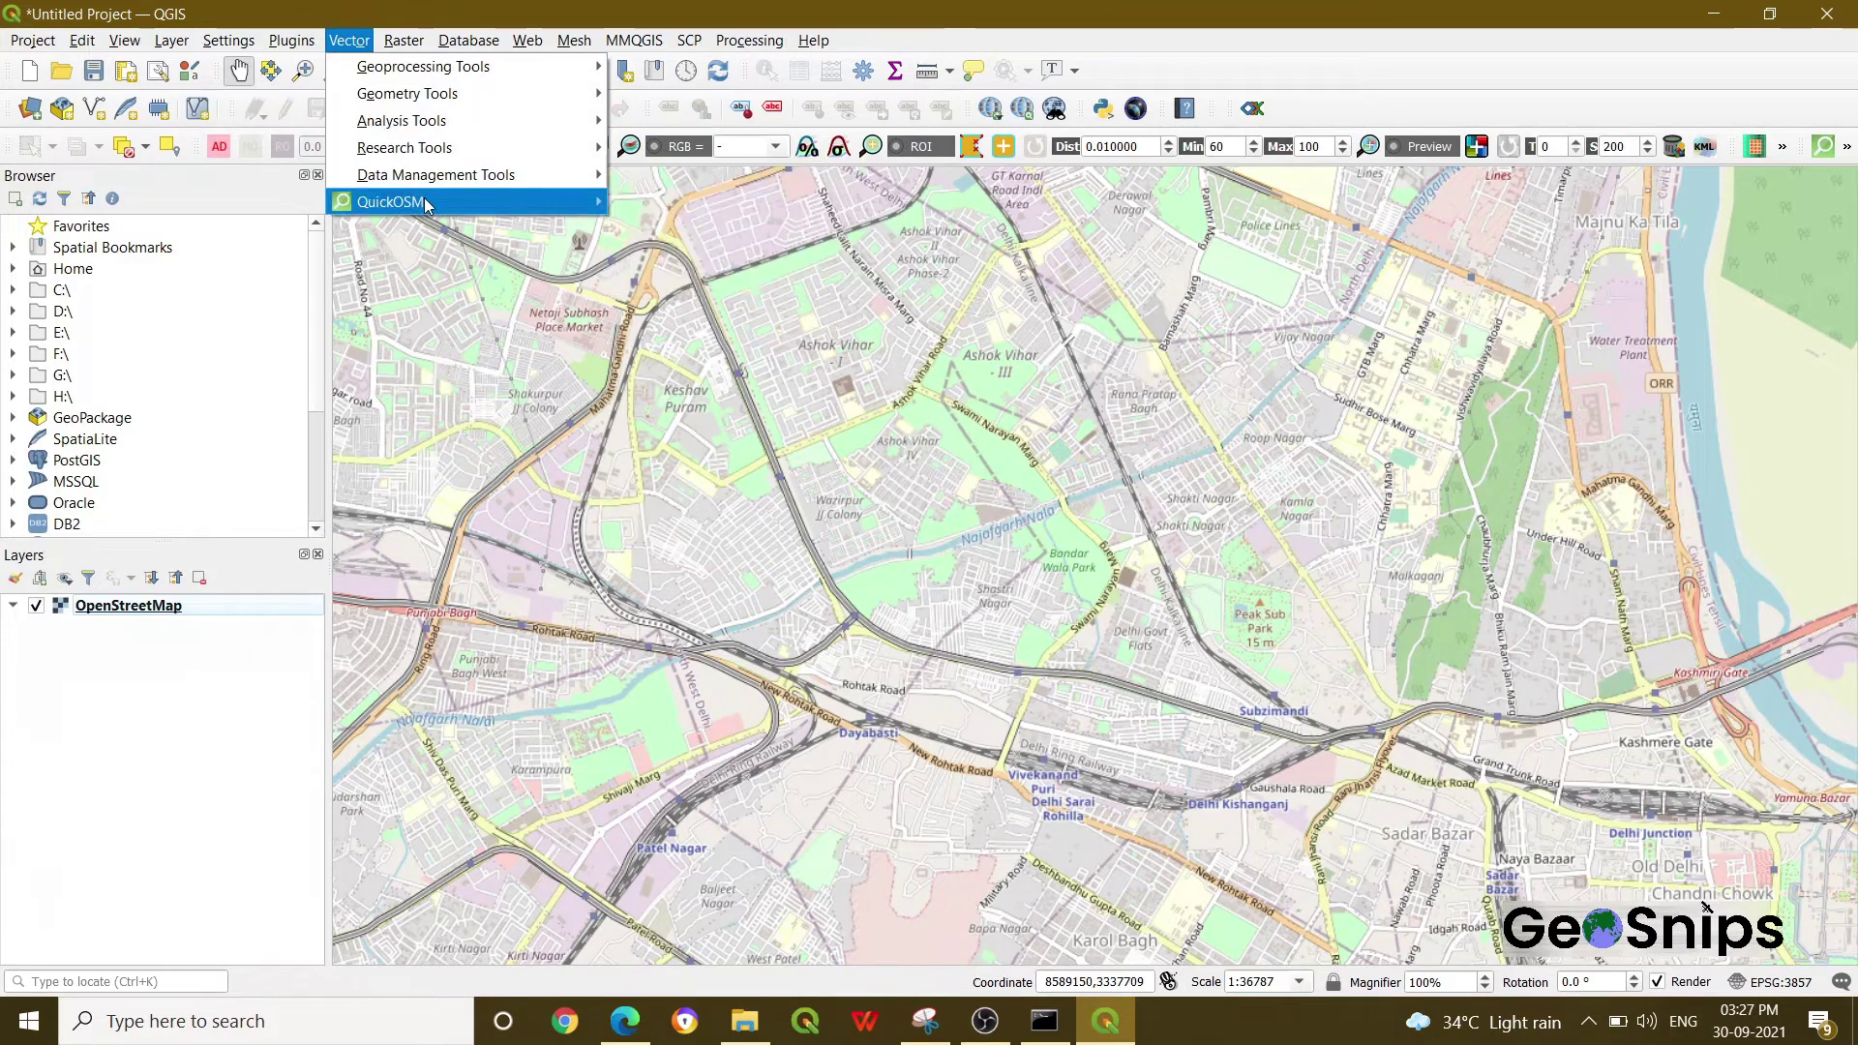
pyautogui.moveTo(494, 209)
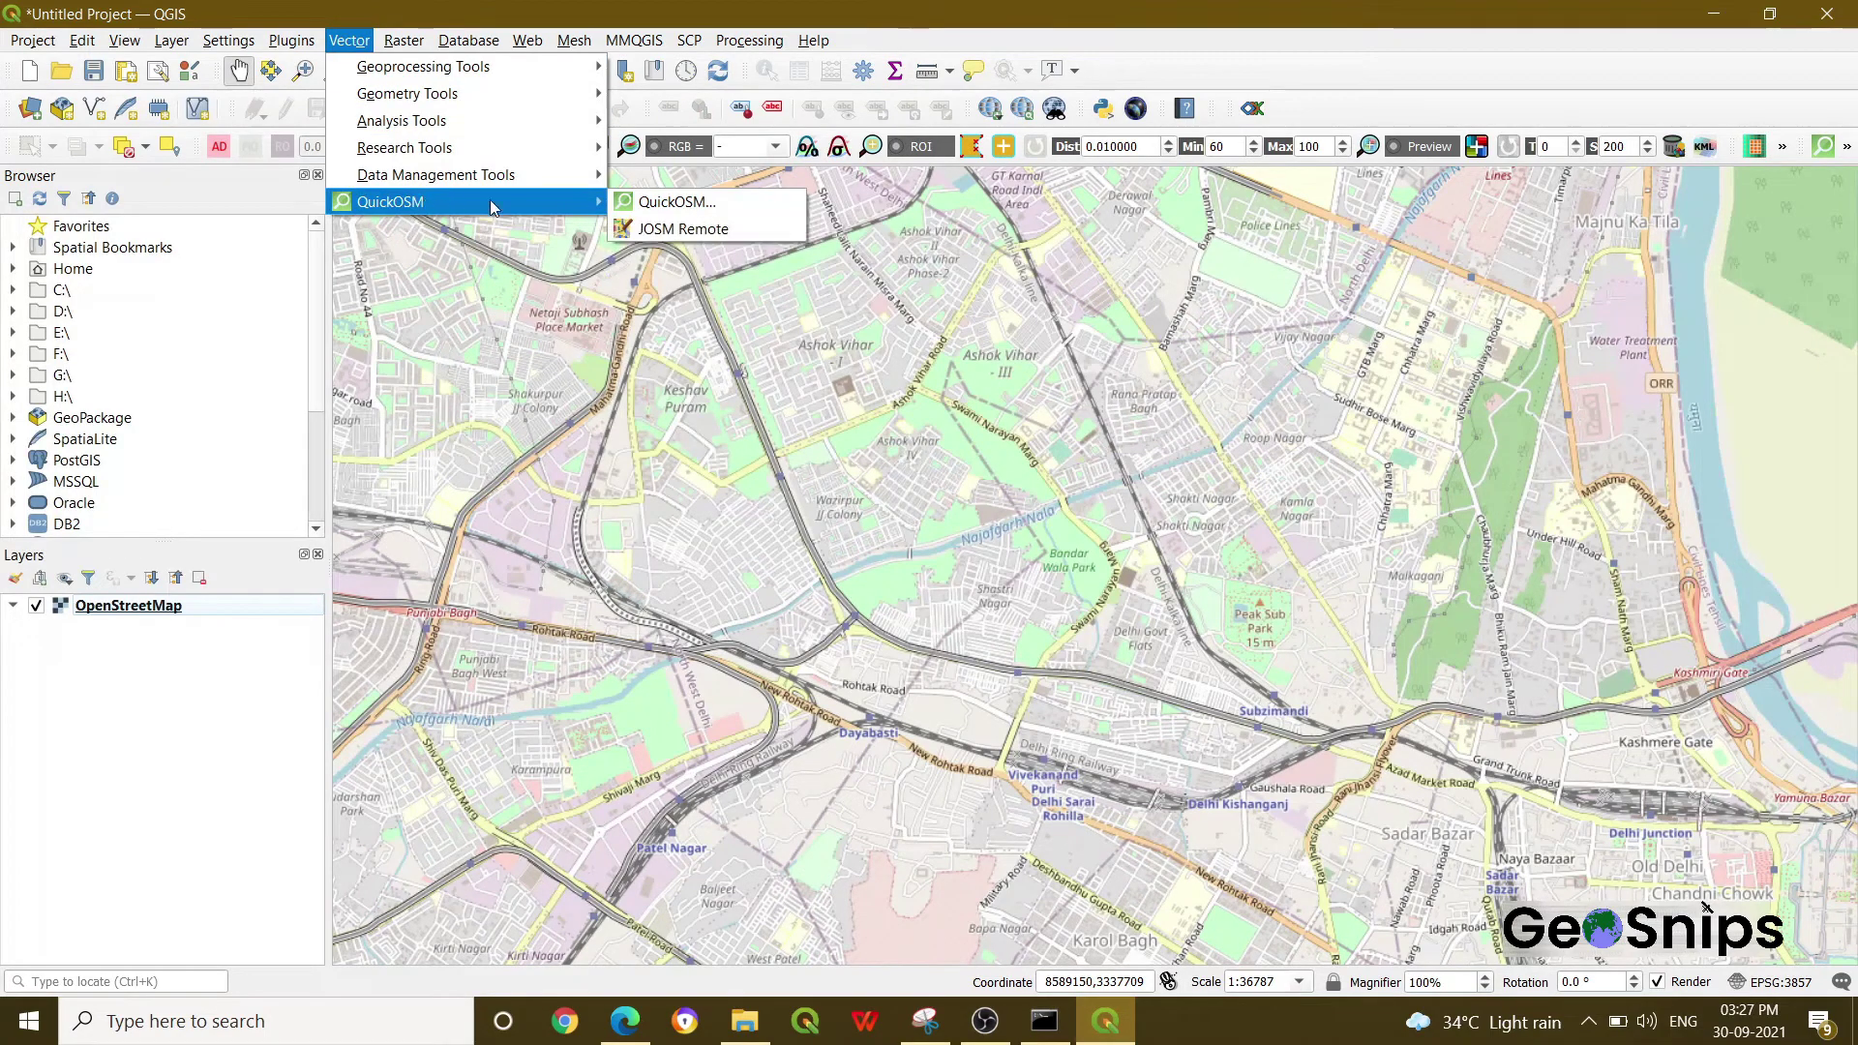
pyautogui.click(645, 200)
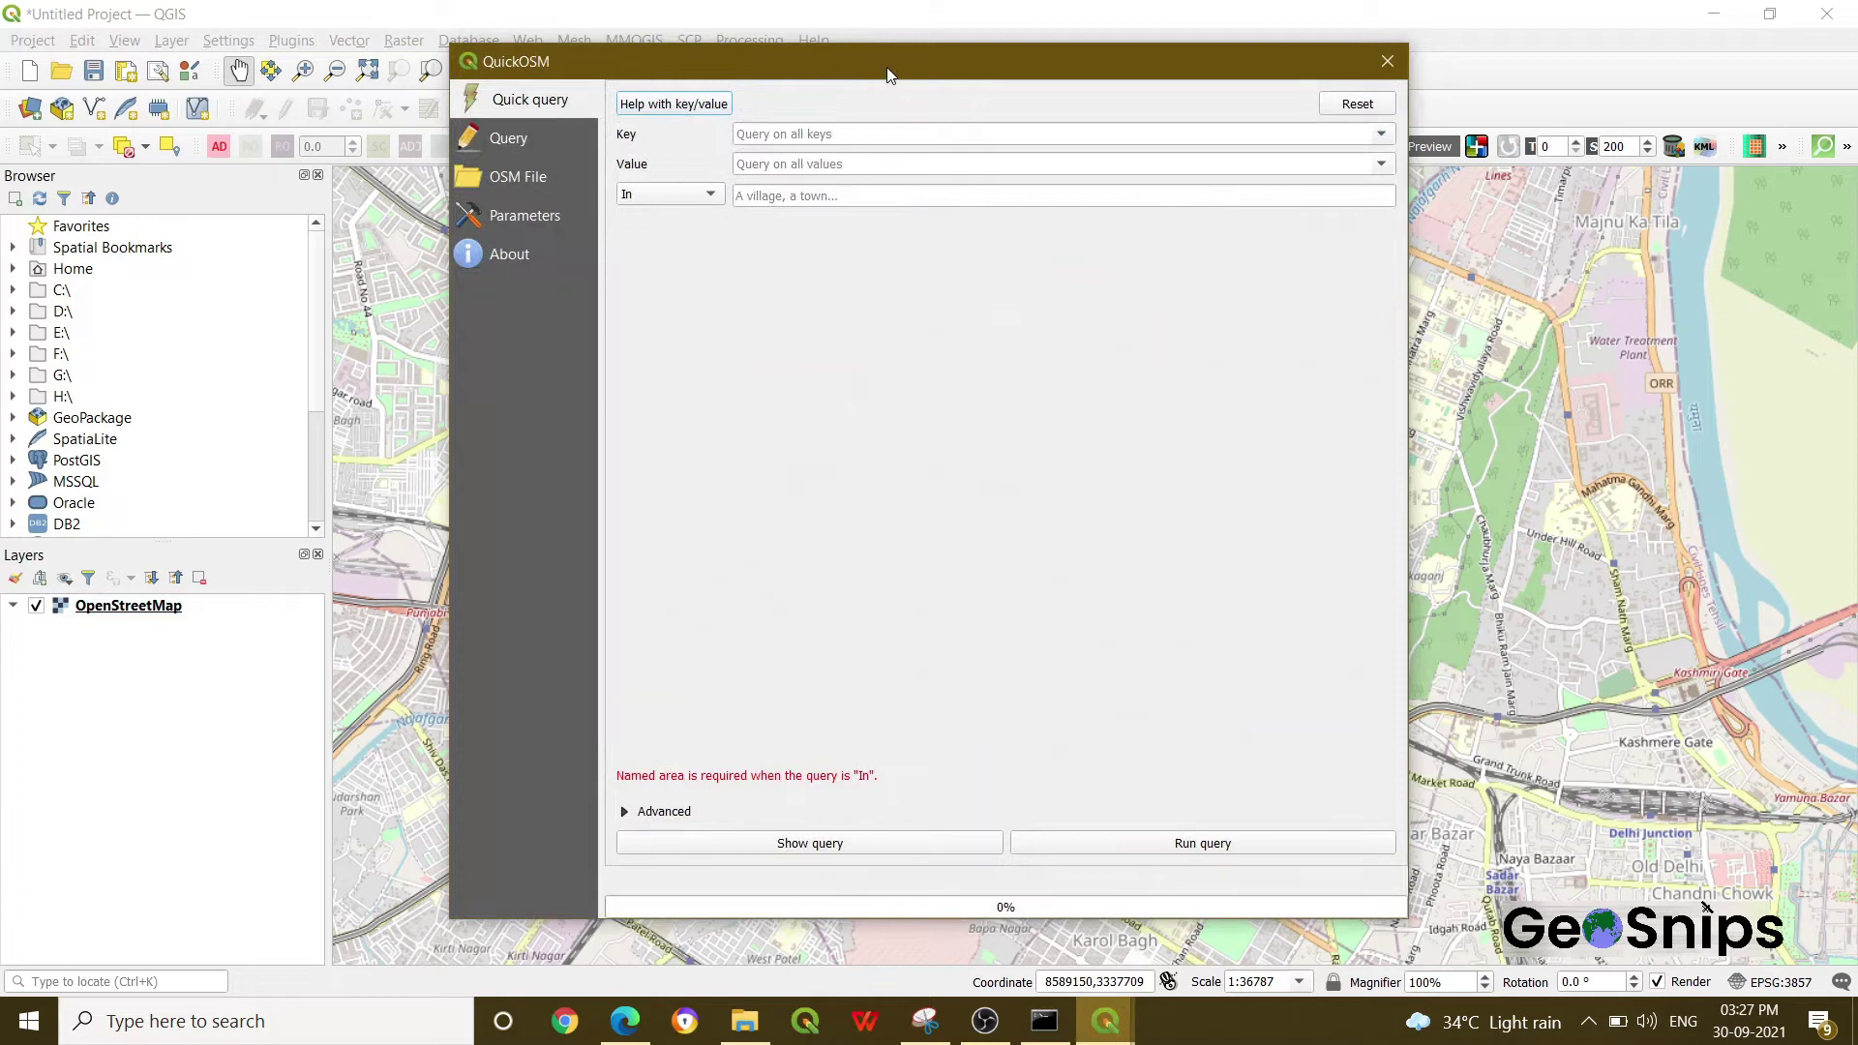
pyautogui.moveTo(888, 71); pyautogui.dragTo(864, 70)
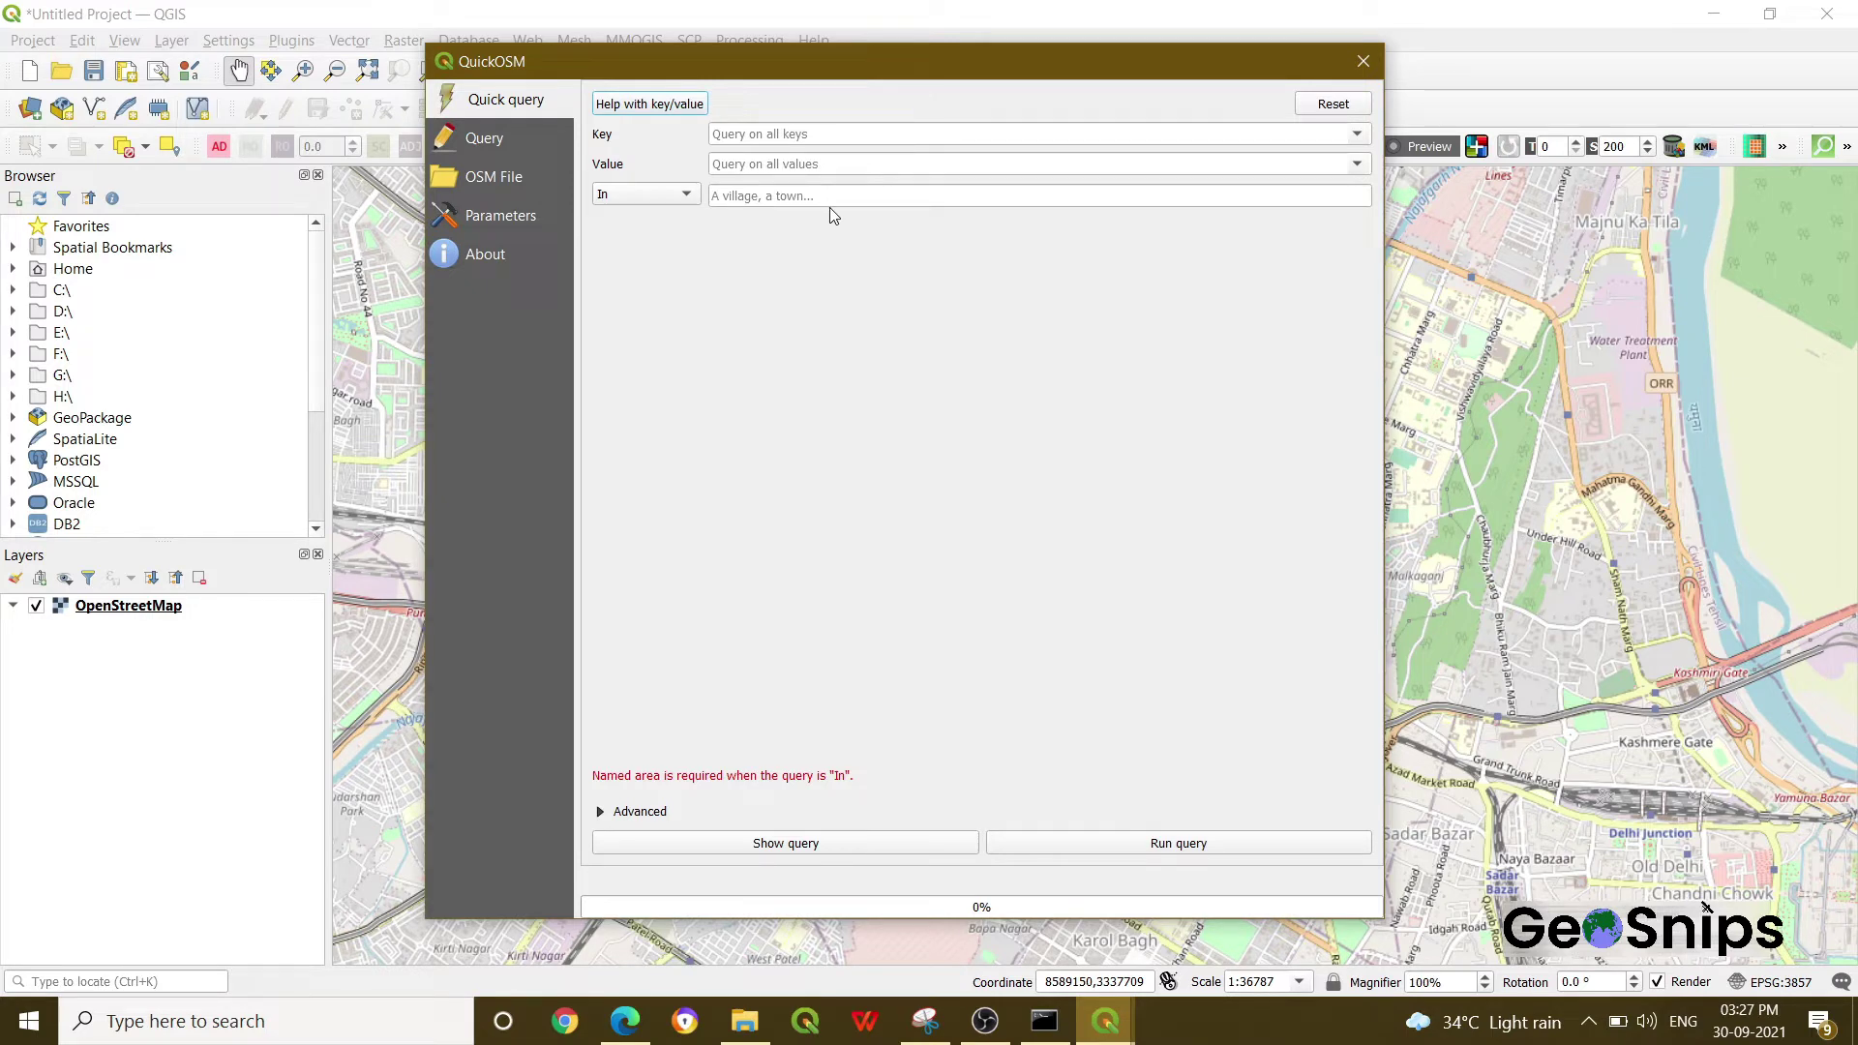
# Step: Query the OSM key 'building' over the Canvas Extent and run the download
pyautogui.click(816, 138)
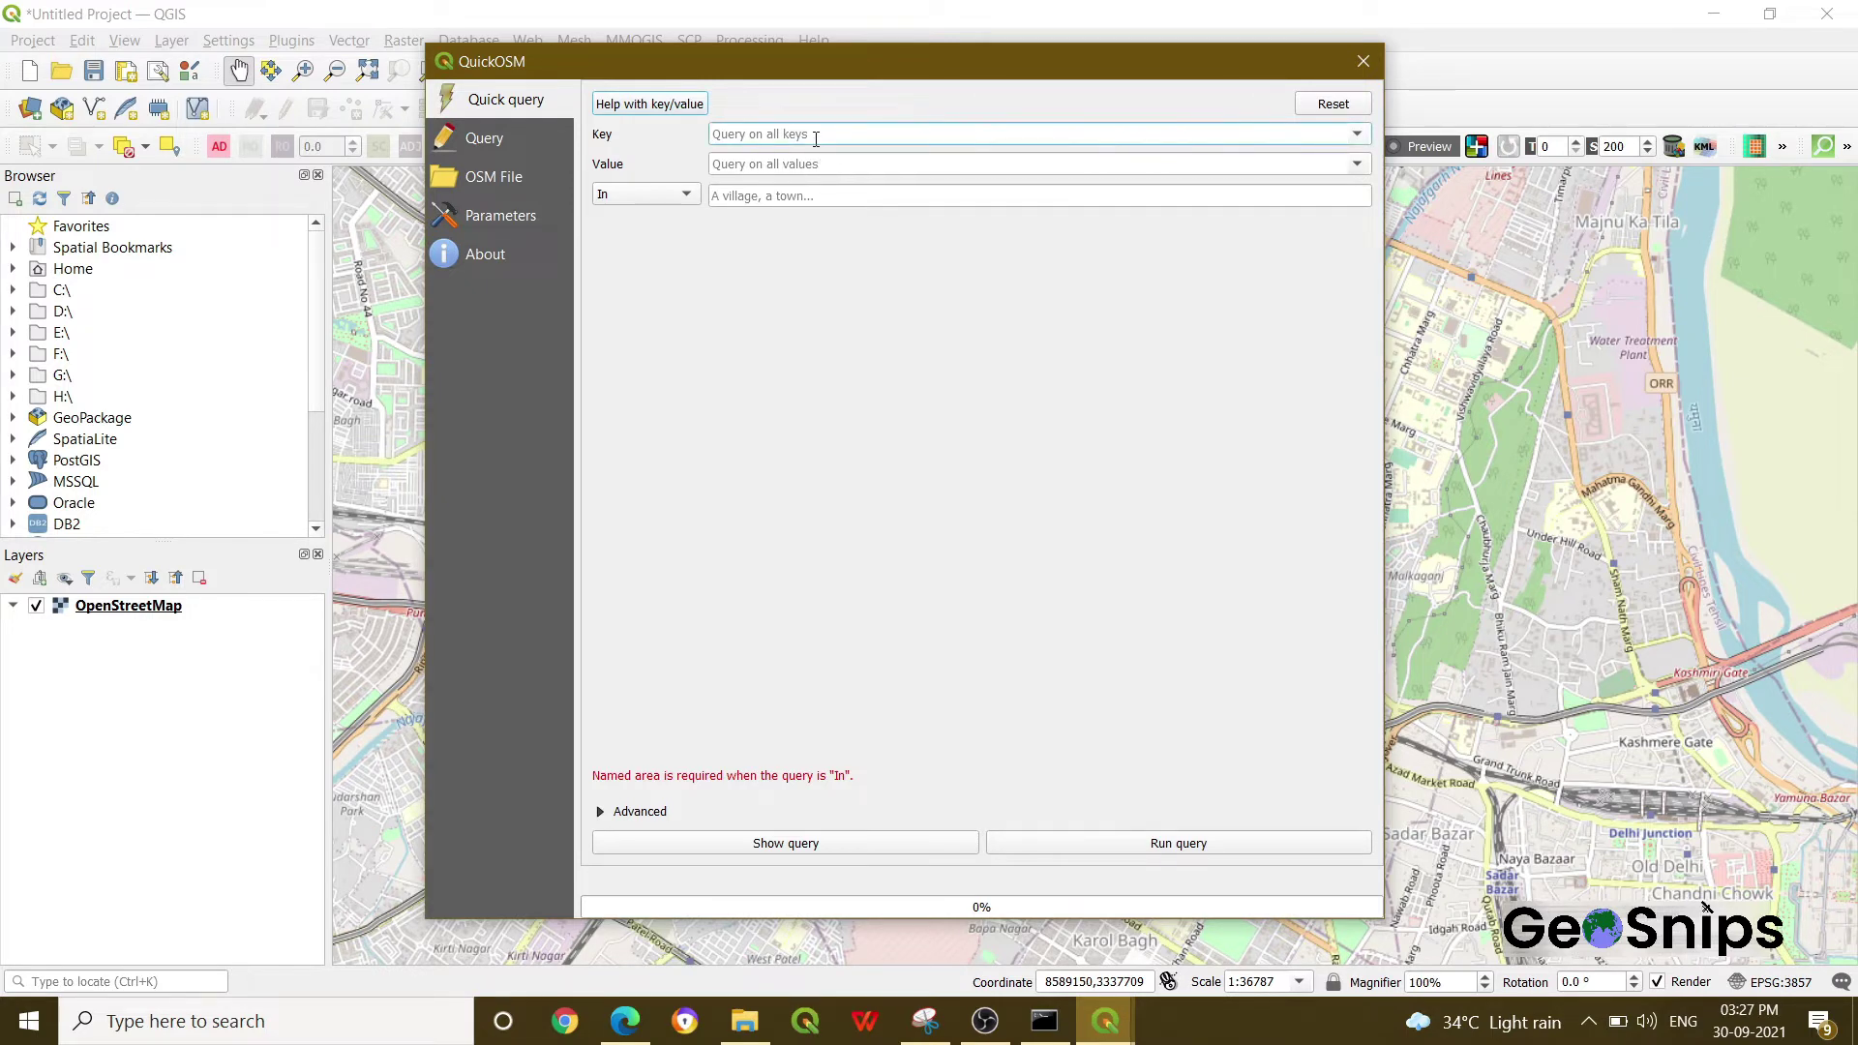
pyautogui.write('bu')
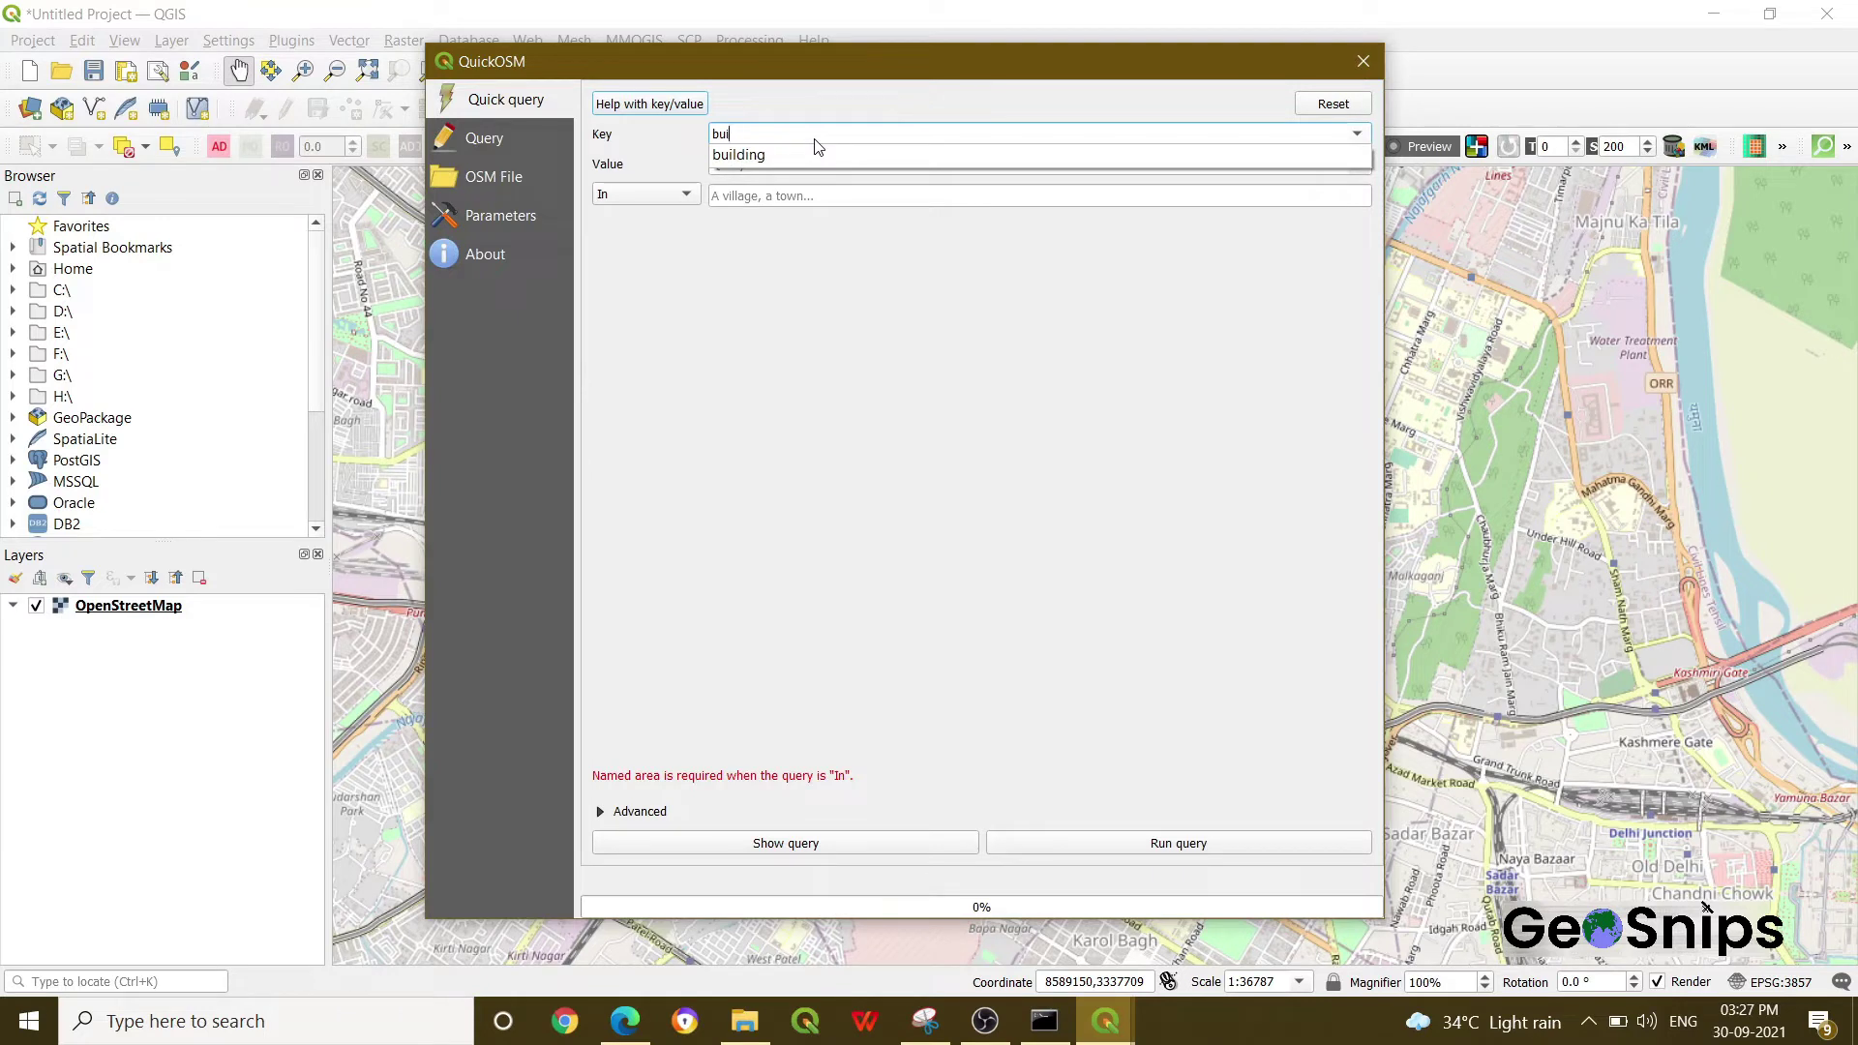
pyautogui.write('i')
pyautogui.click(804, 157)
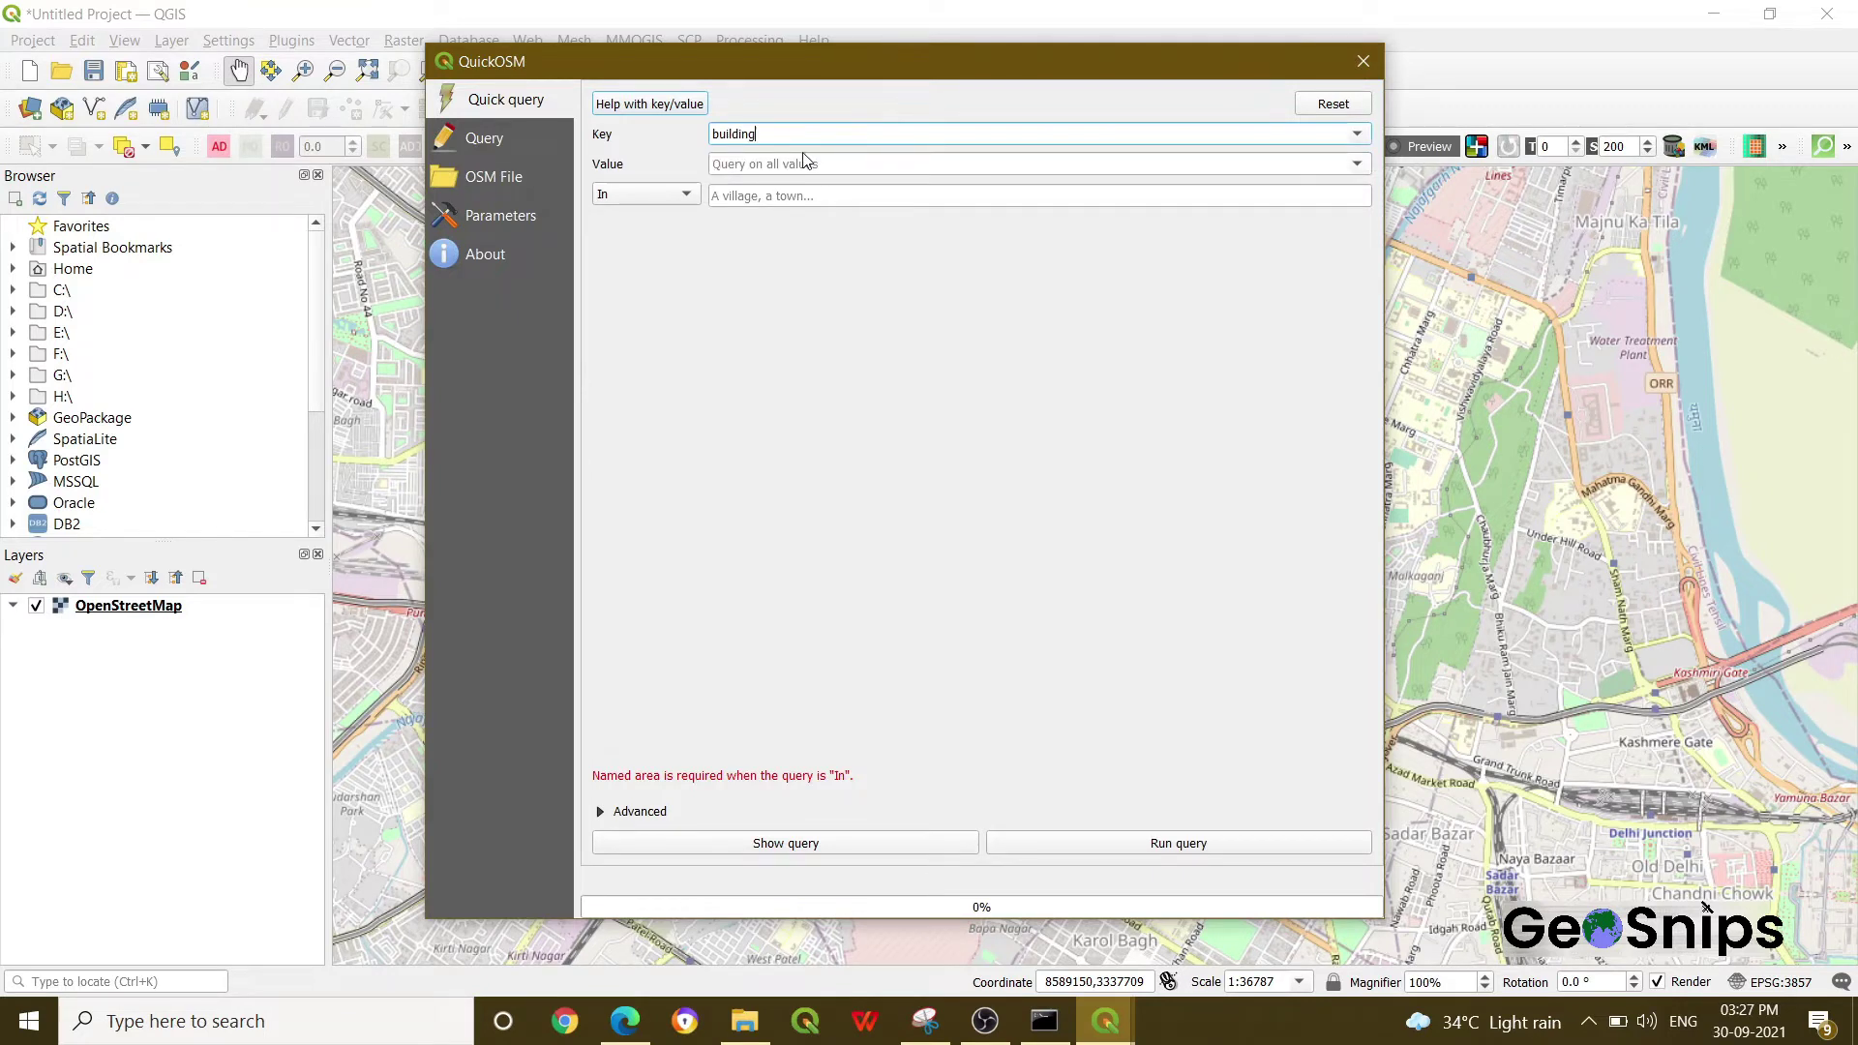
pyautogui.click(690, 201)
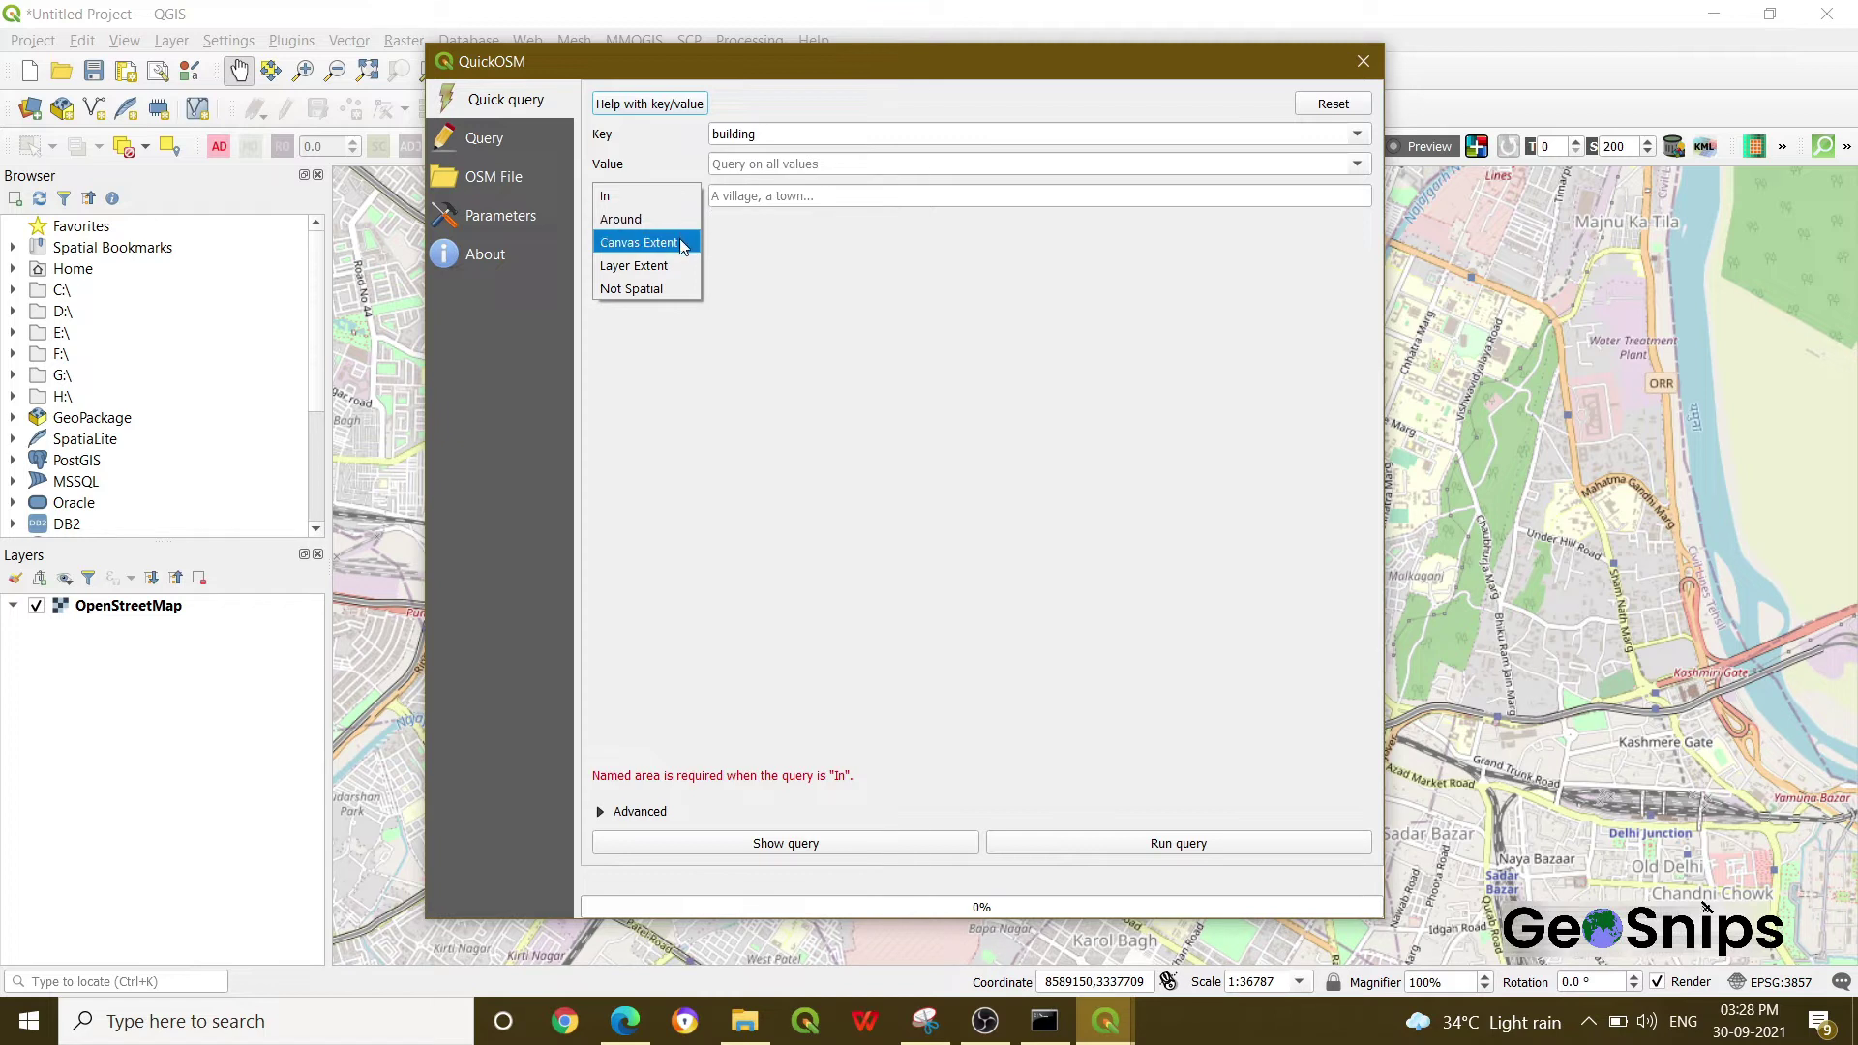
pyautogui.click(683, 243)
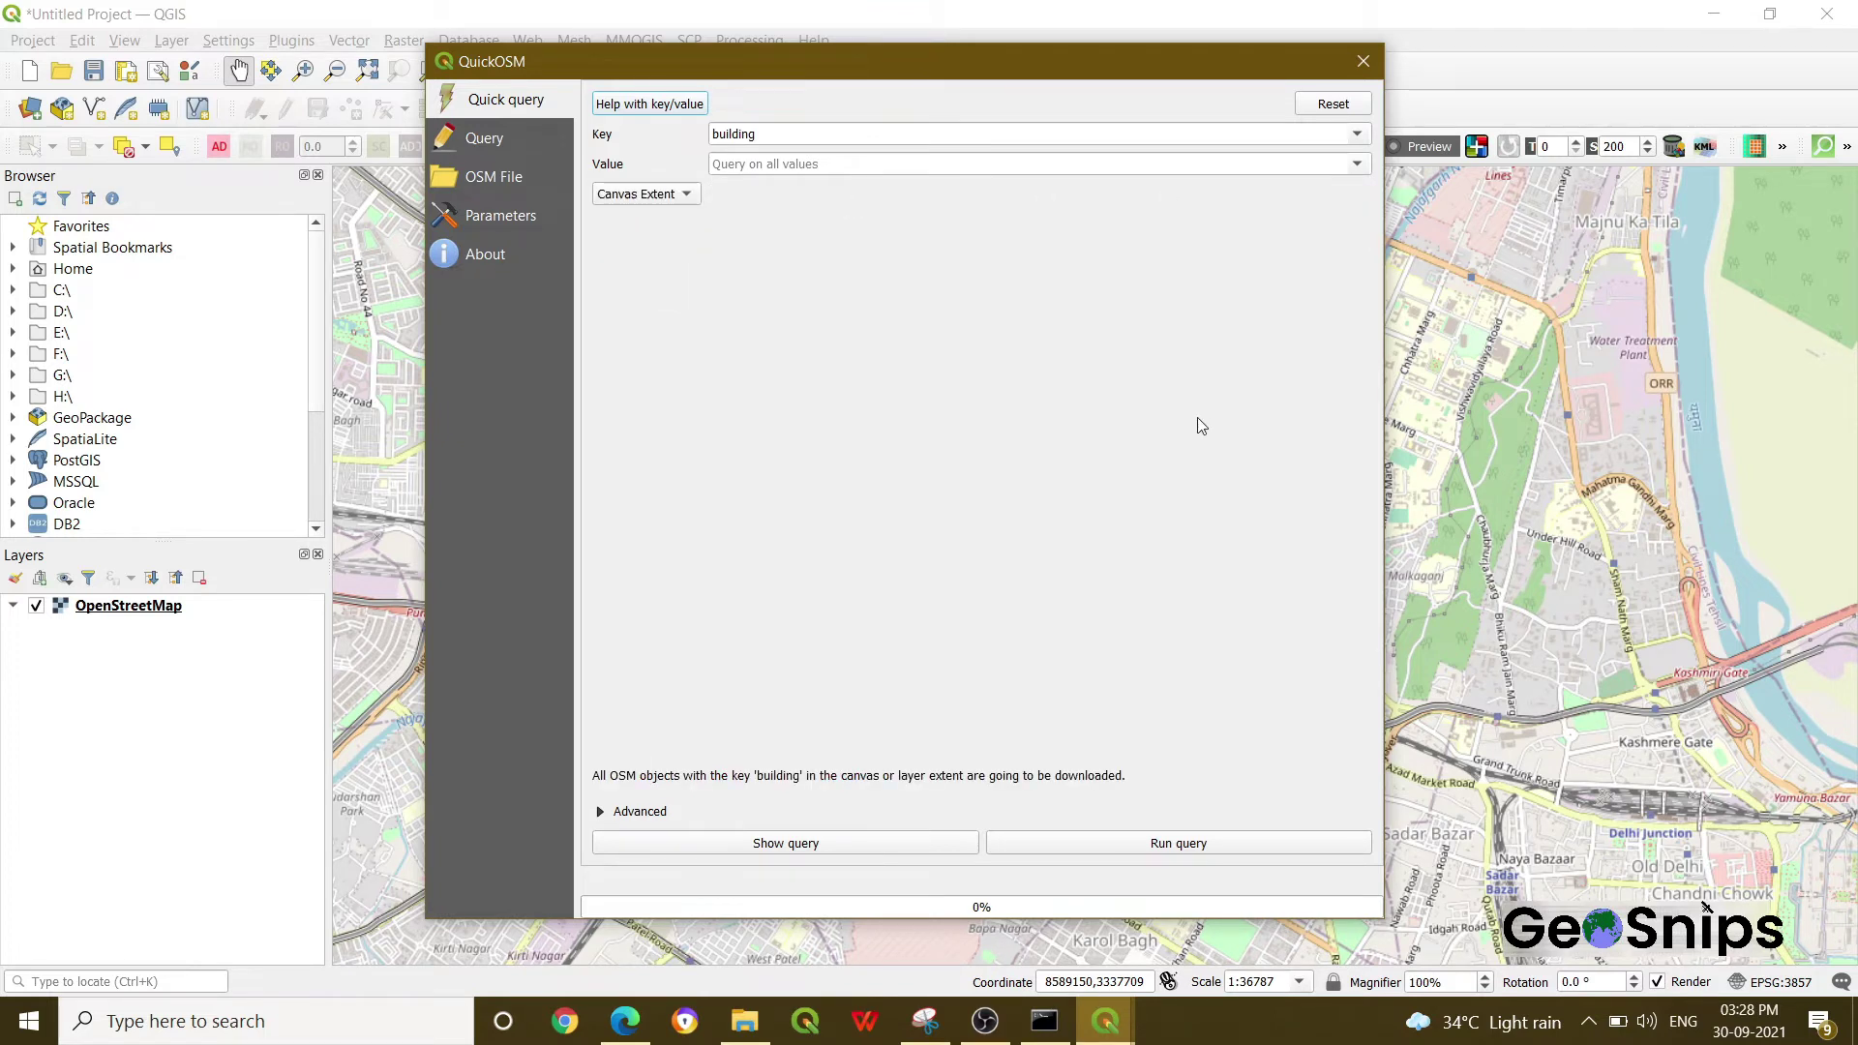
pyautogui.click(1170, 843)
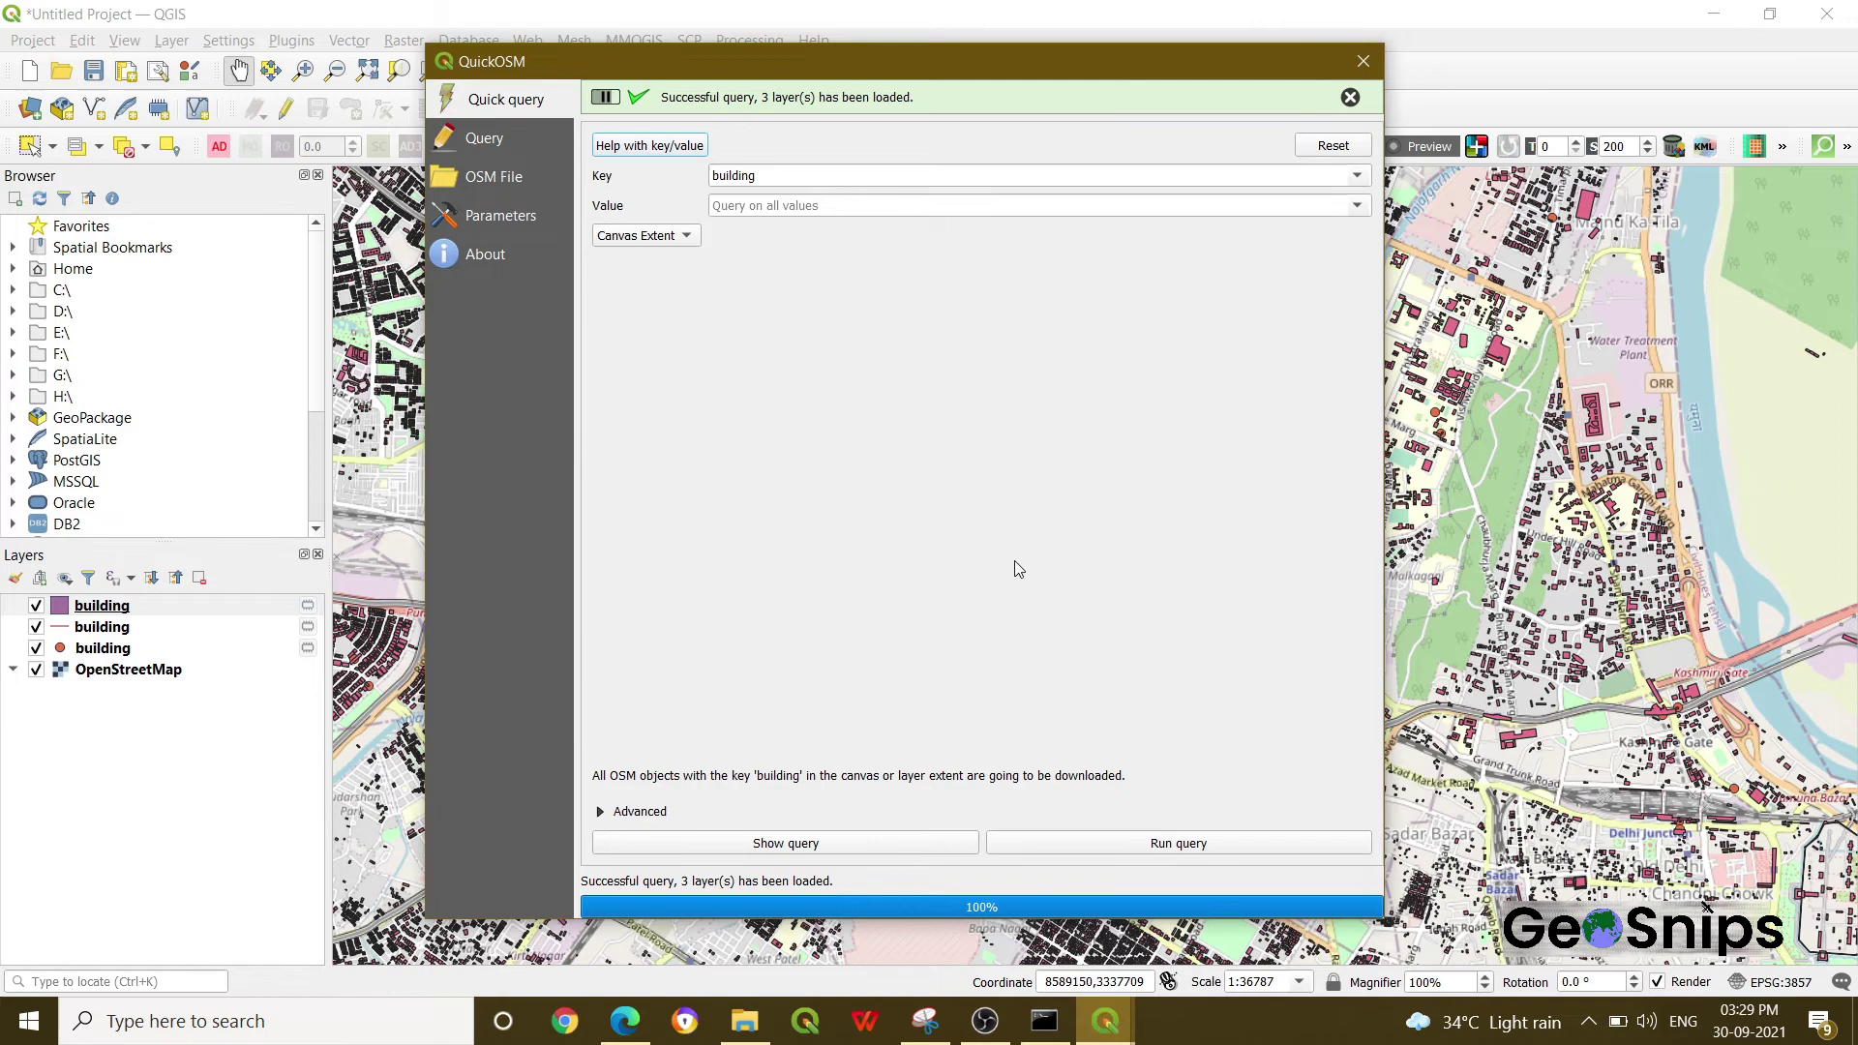
# Step: Close the QuickOSM window once the three building layers have loaded
pyautogui.click(1345, 62)
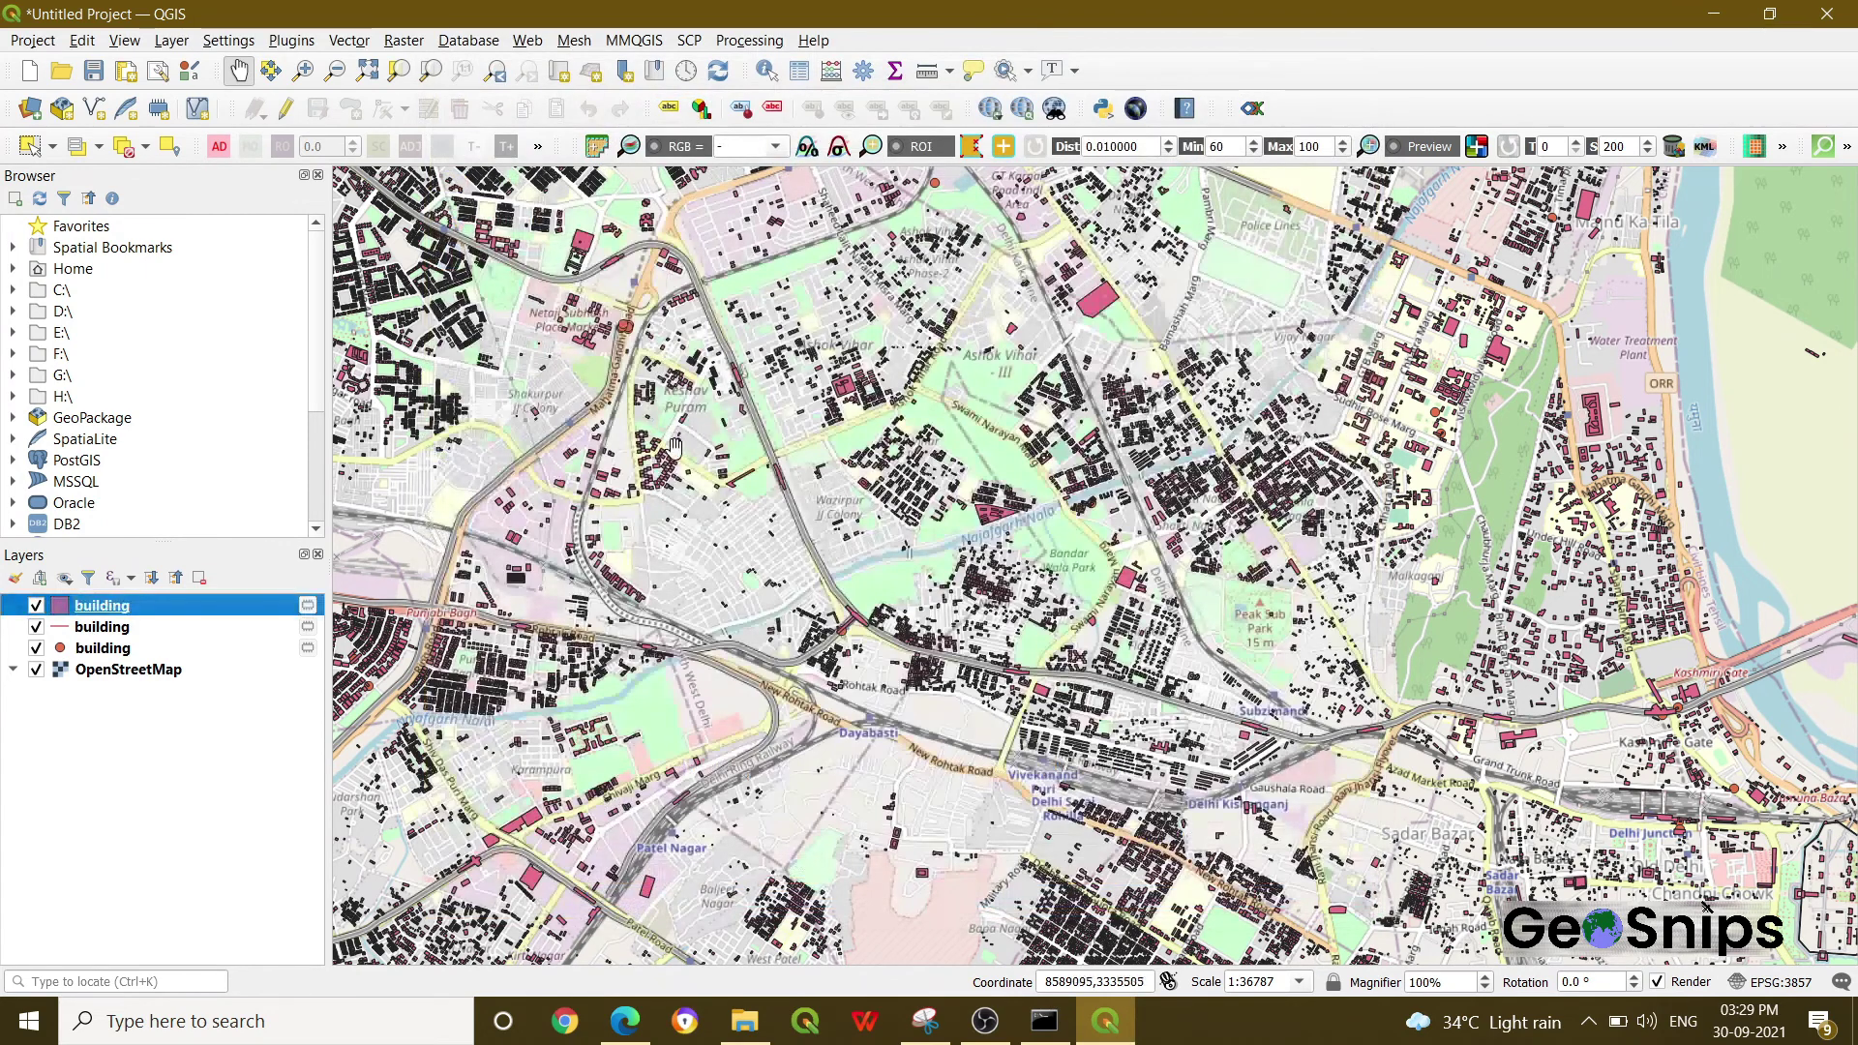
# Step: Hide the OpenStreetMap basemap, zoom out twice and pan to center the building footprints
pyautogui.click(37, 669)
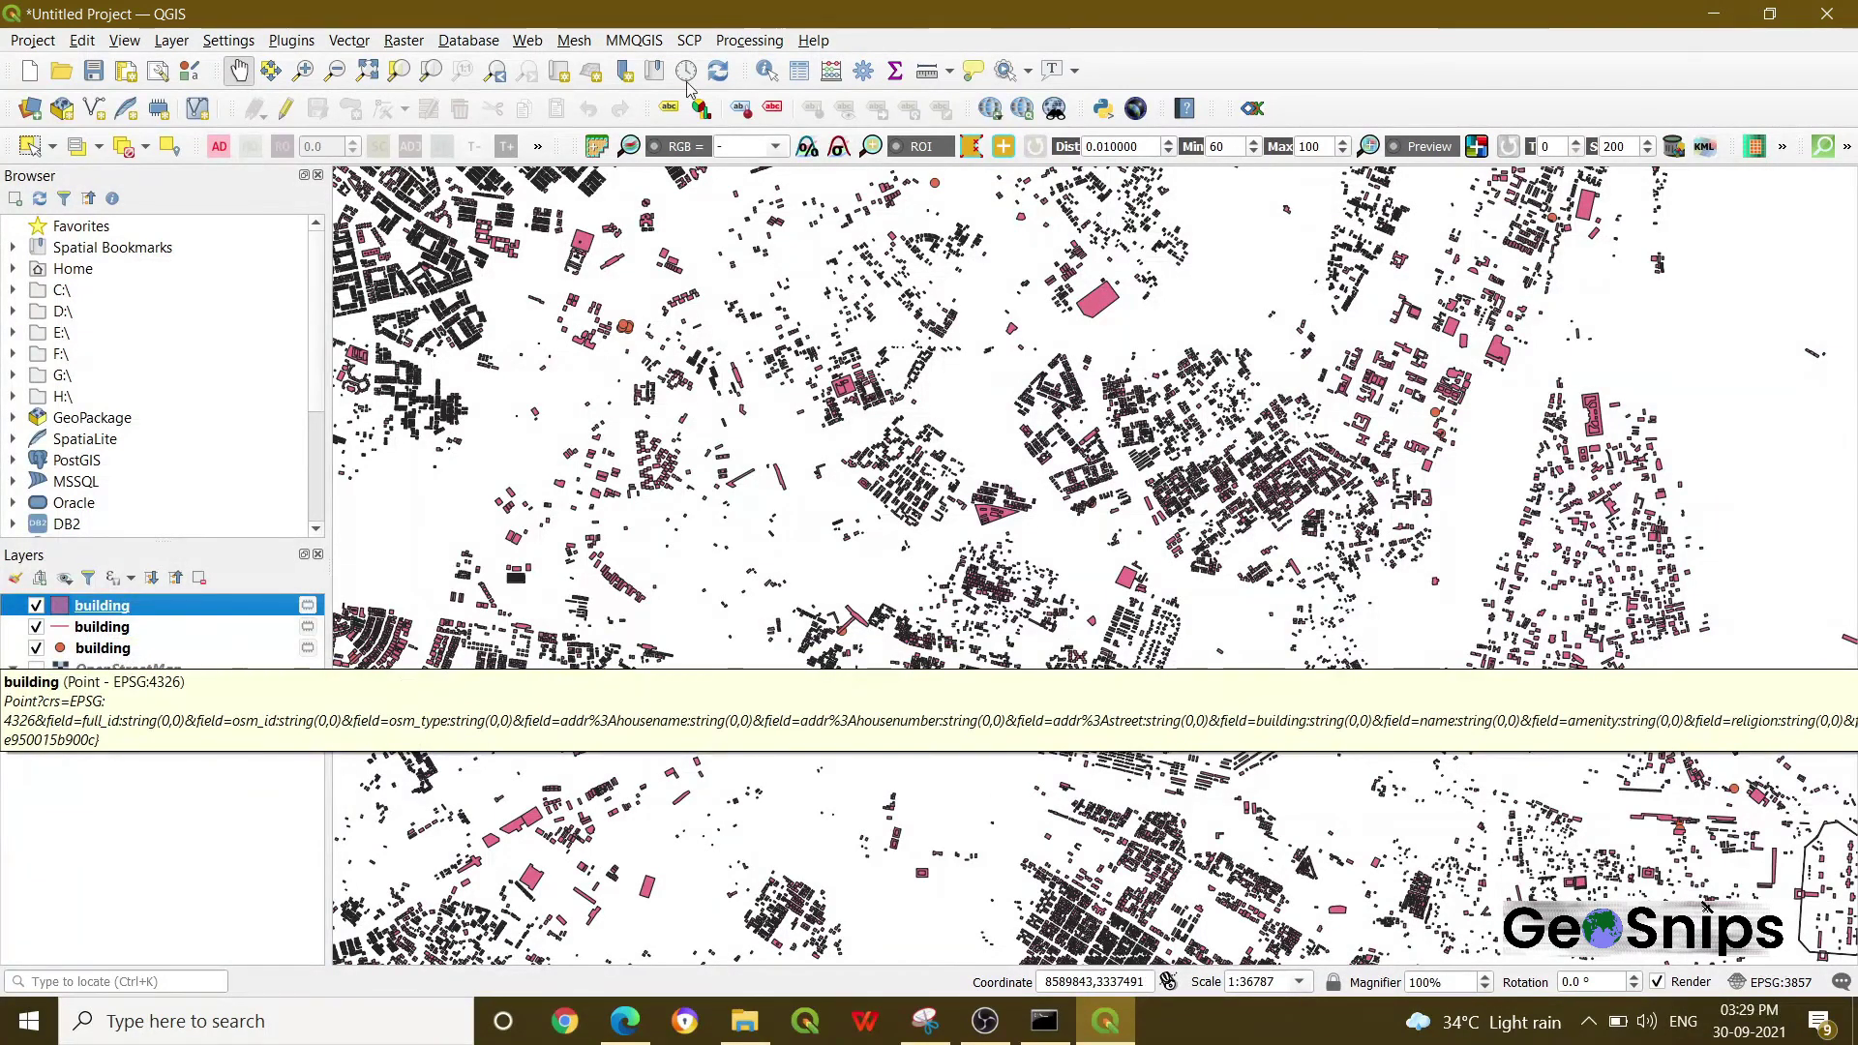
pyautogui.click(334, 72)
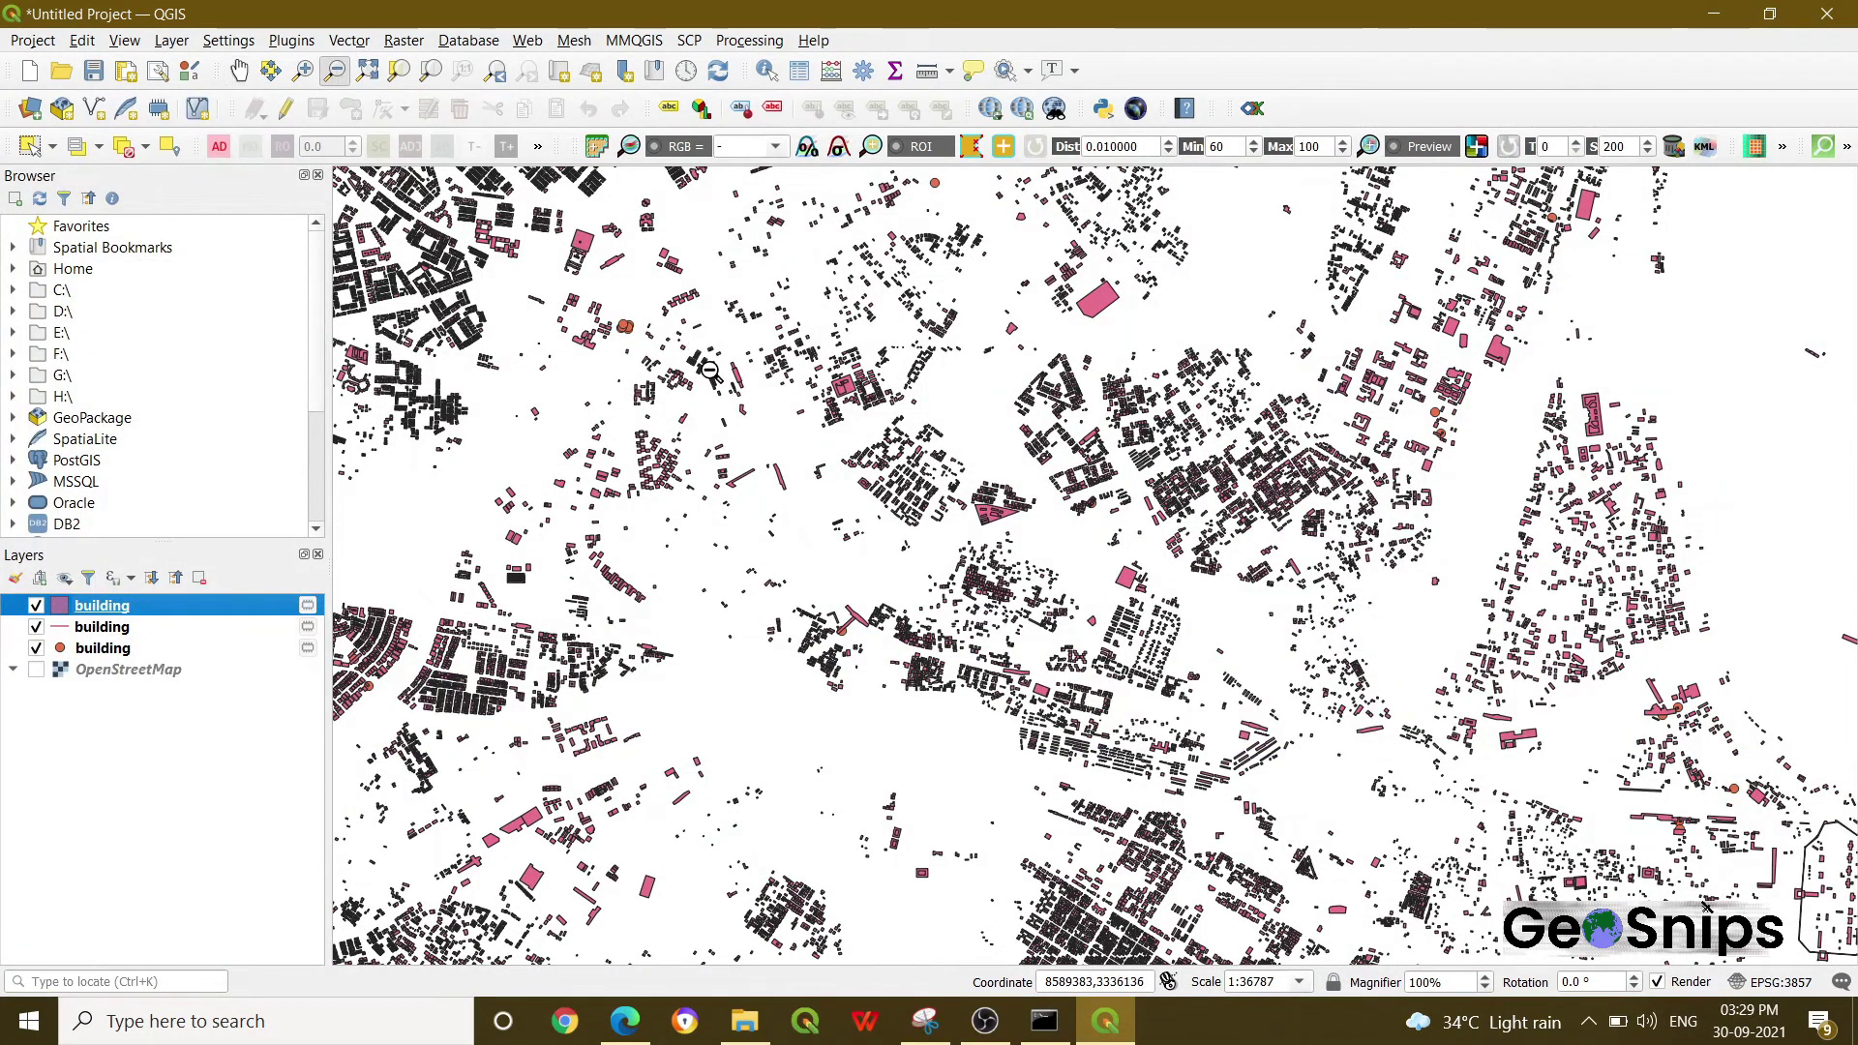
pyautogui.click(710, 371)
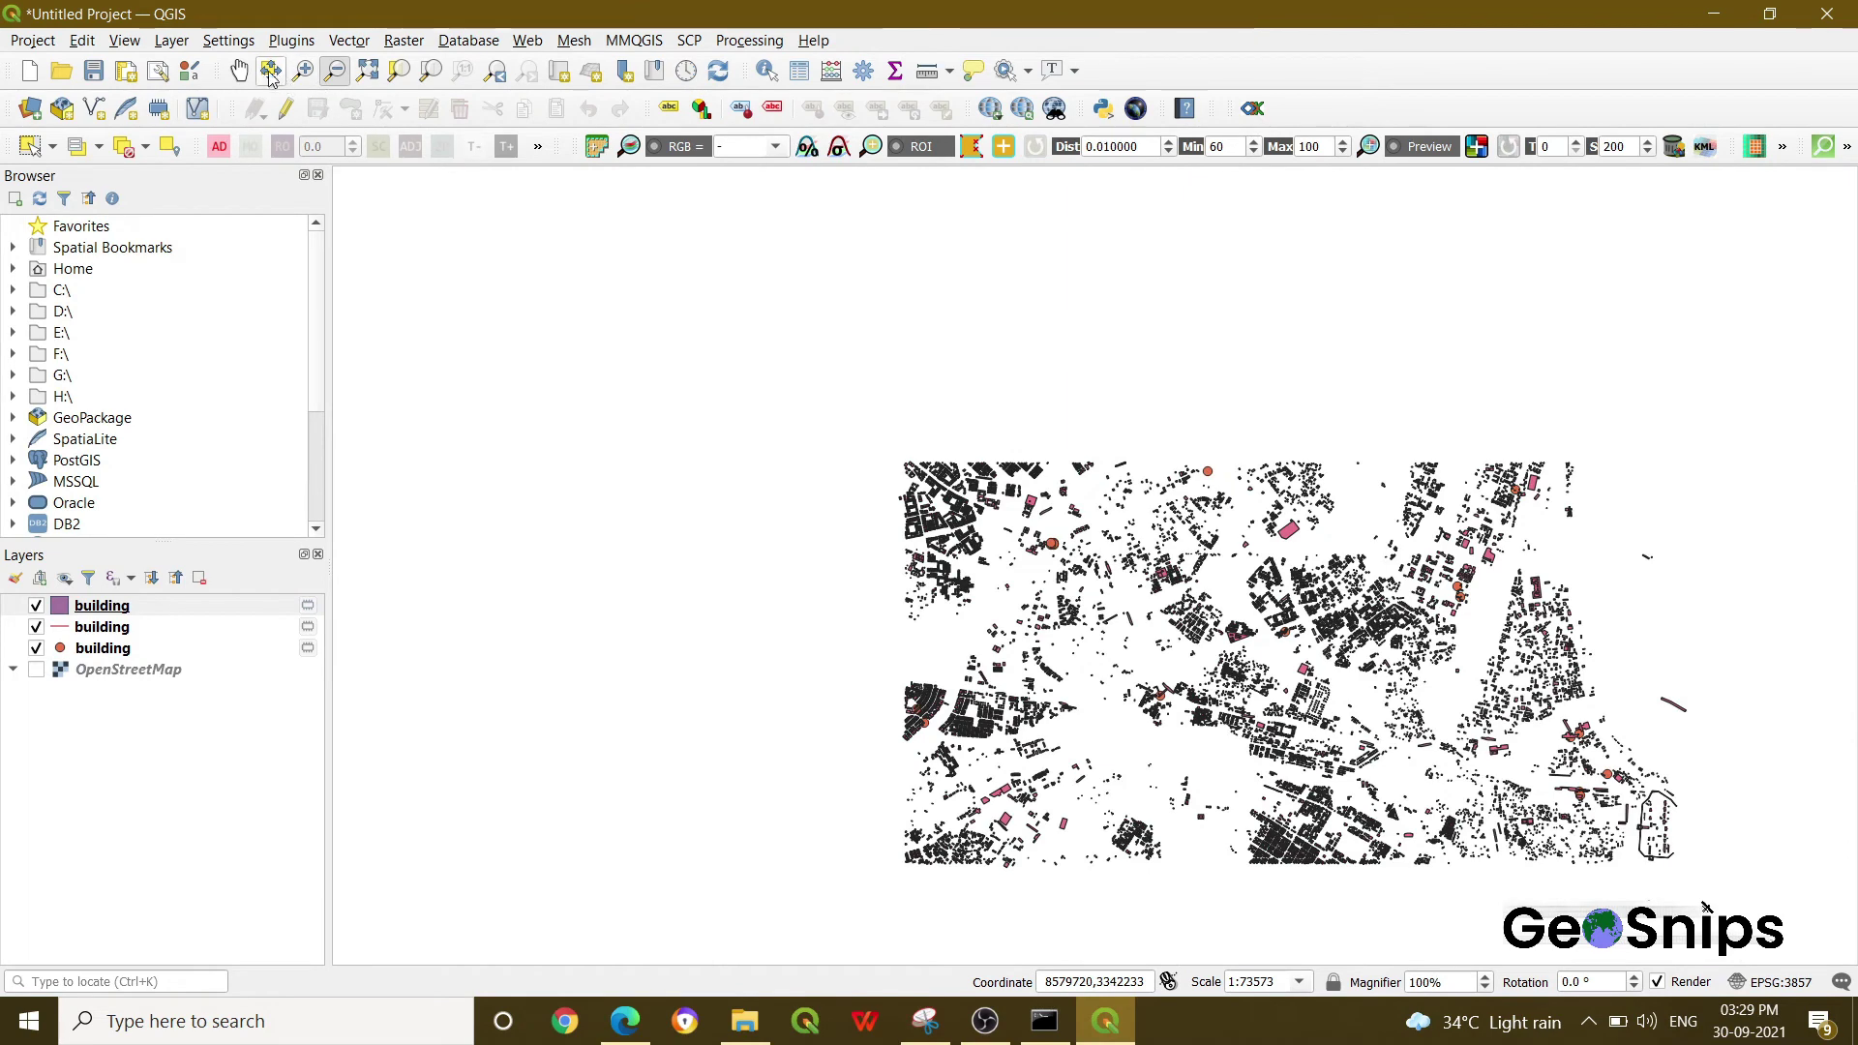
pyautogui.click(239, 71)
pyautogui.moveTo(1239, 626); pyautogui.dragTo(1070, 513)
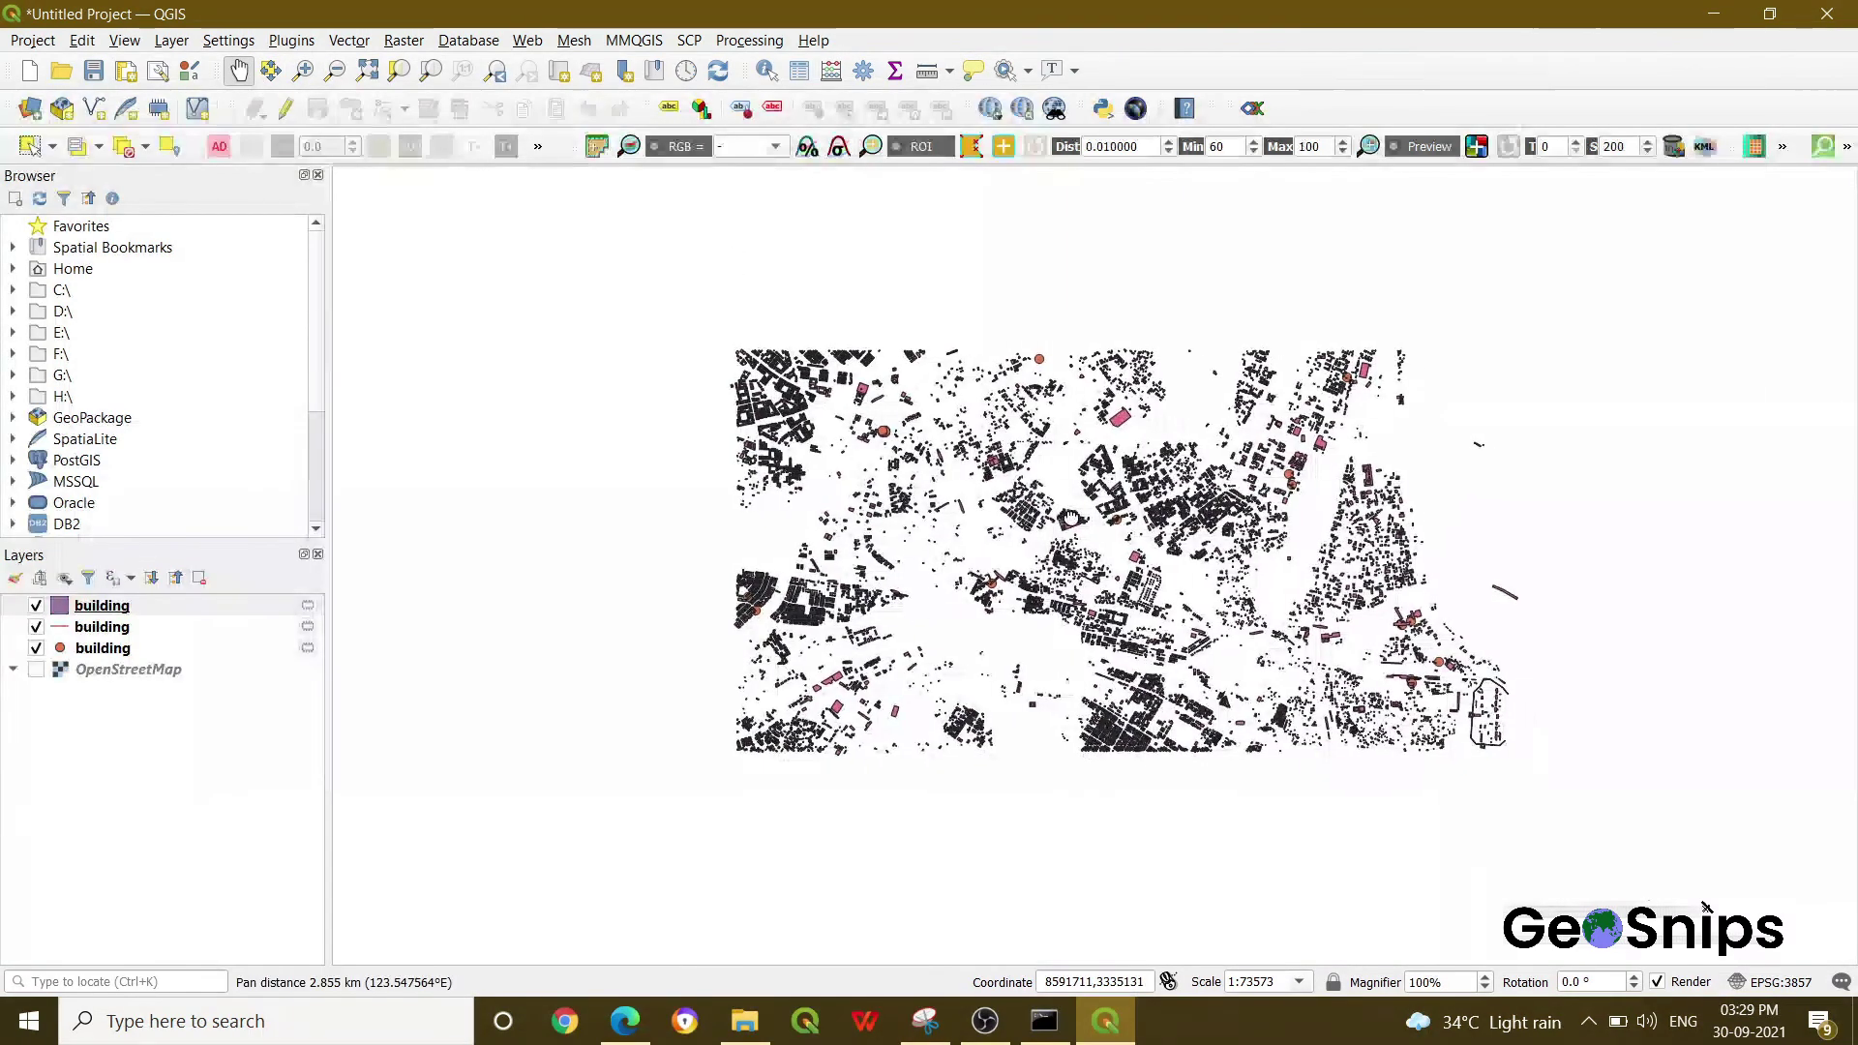
# Step: Save the building polygon layer's features as a GeoJSON file named 'building'
pyautogui.rightClick(197, 608)
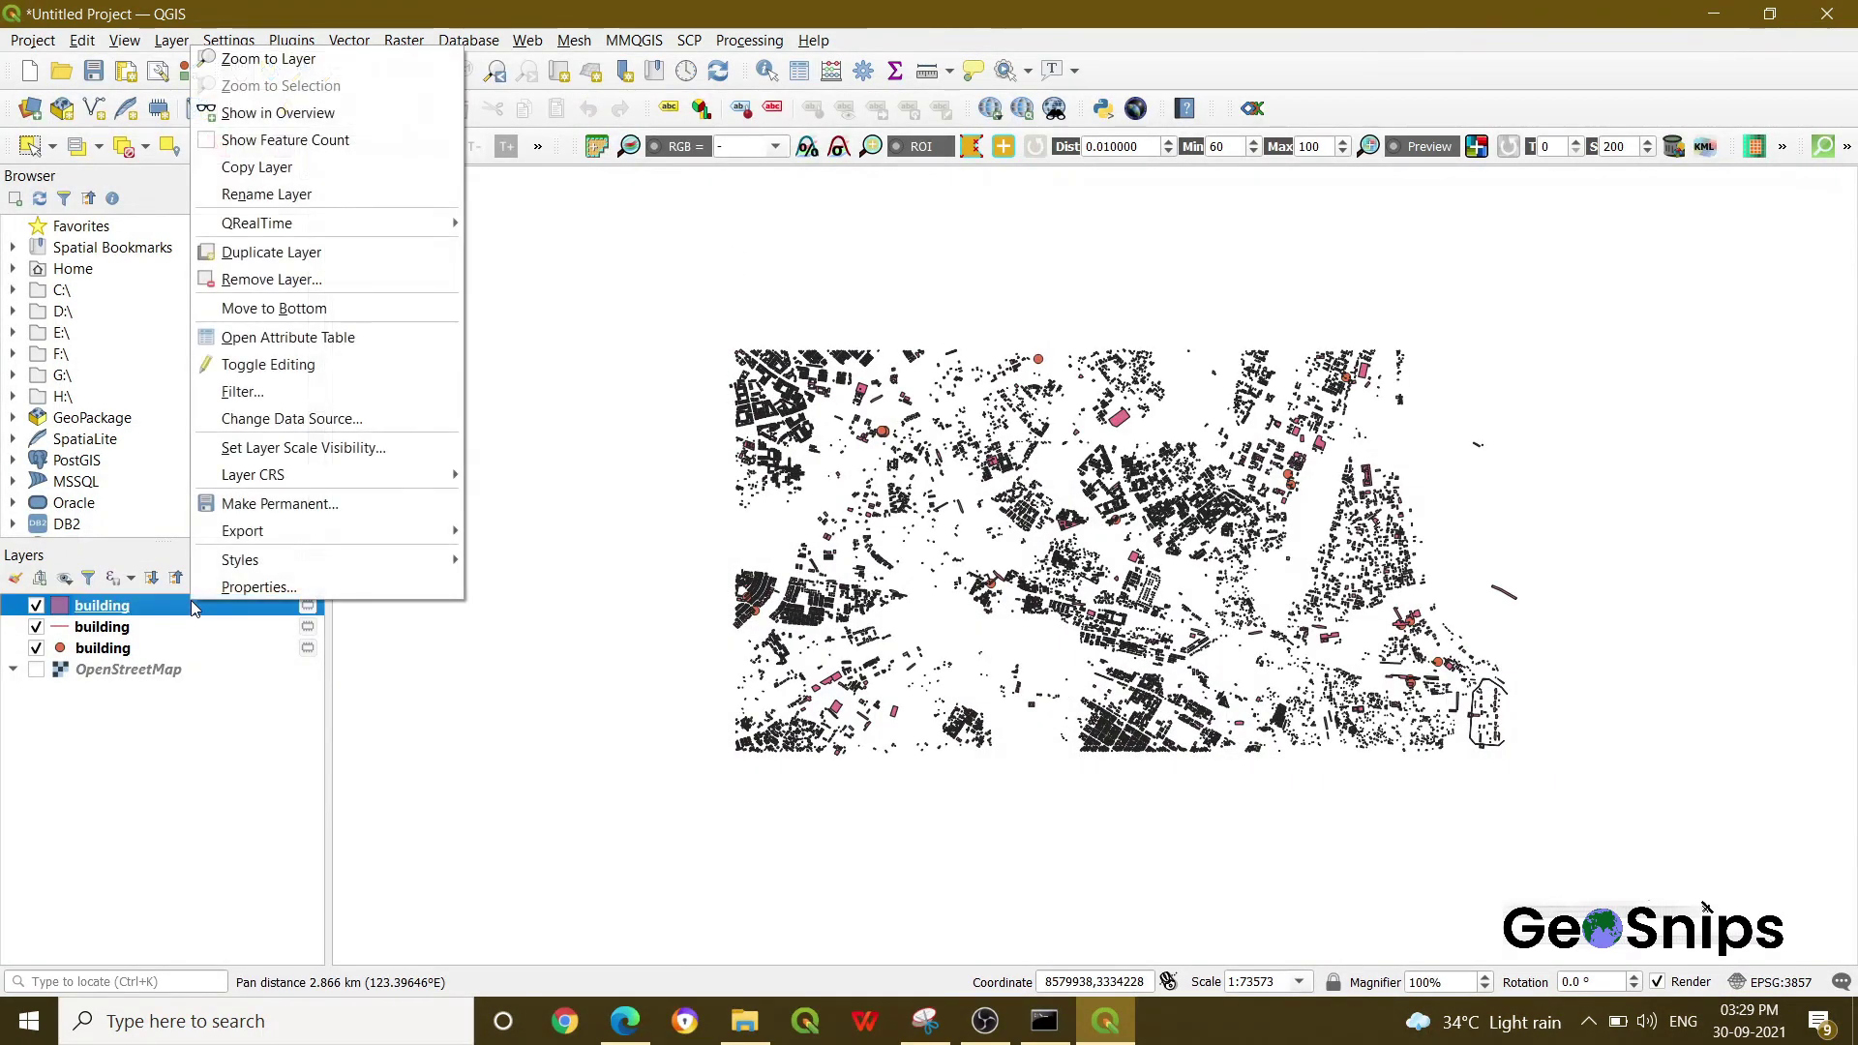
pyautogui.moveTo(403, 543)
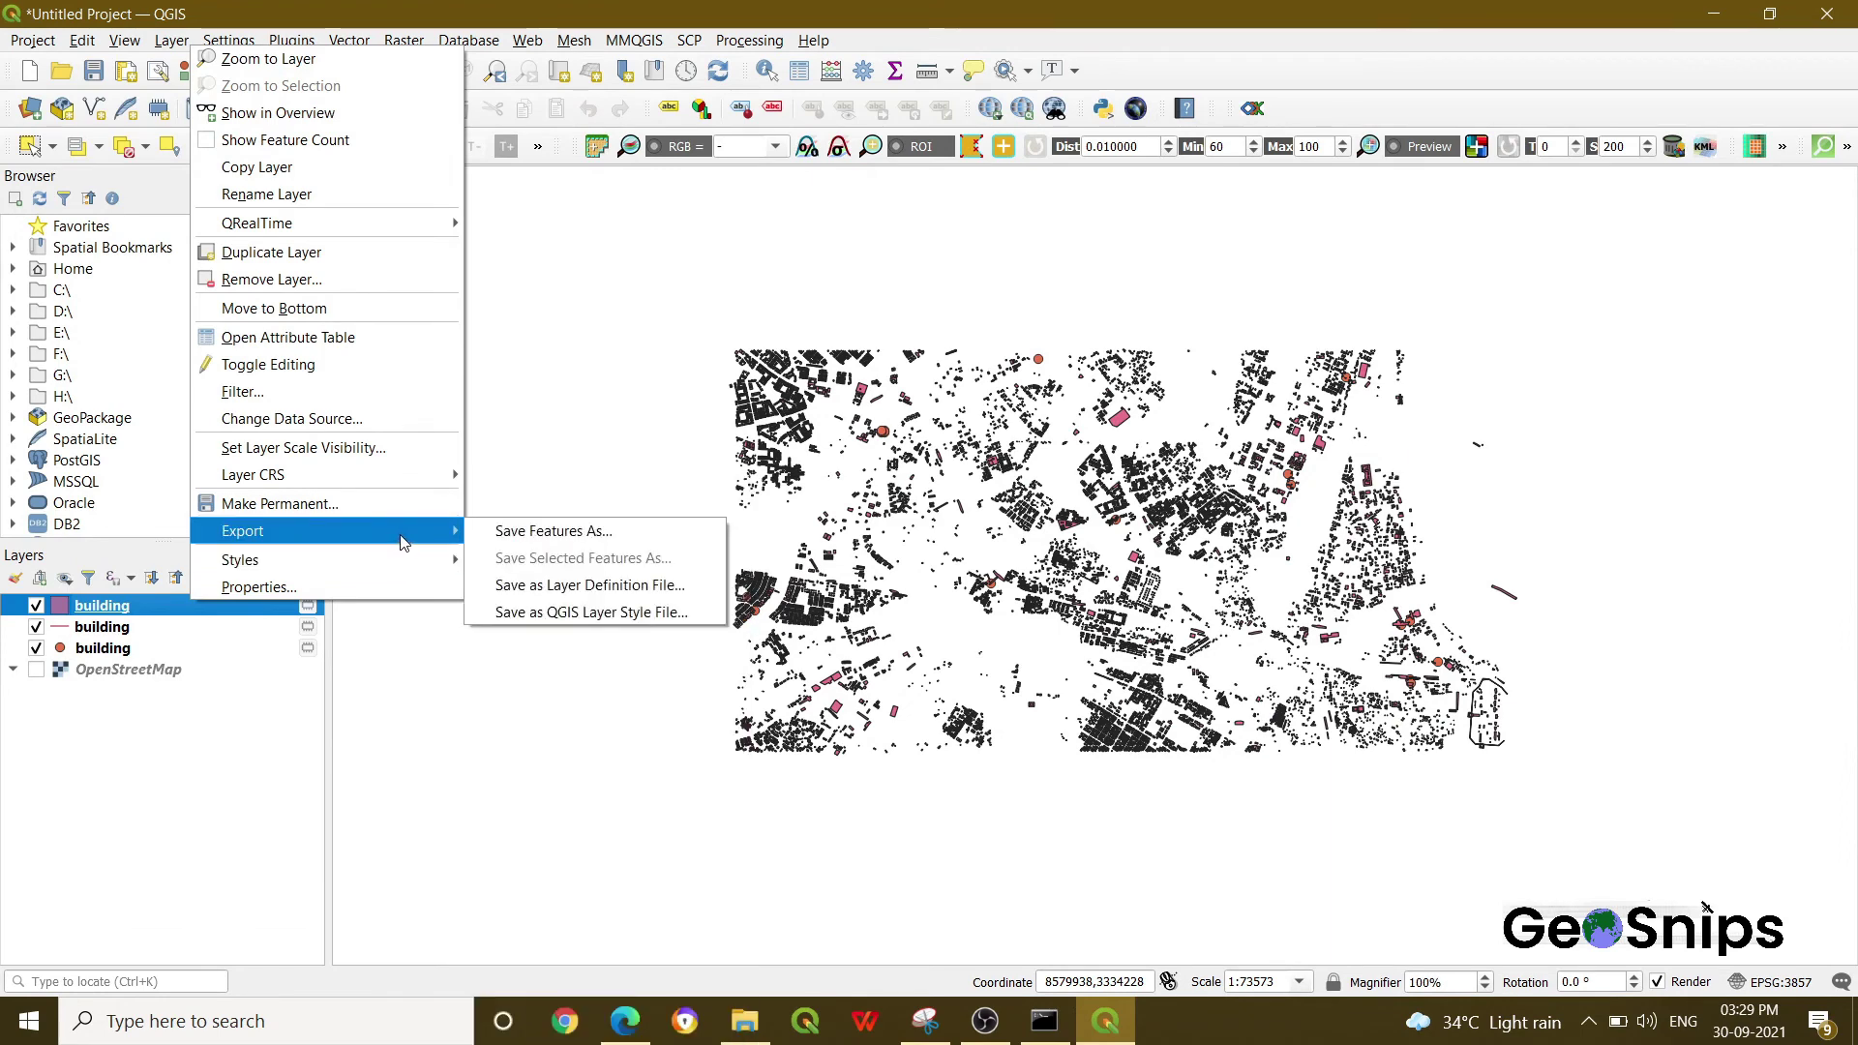
pyautogui.click(493, 535)
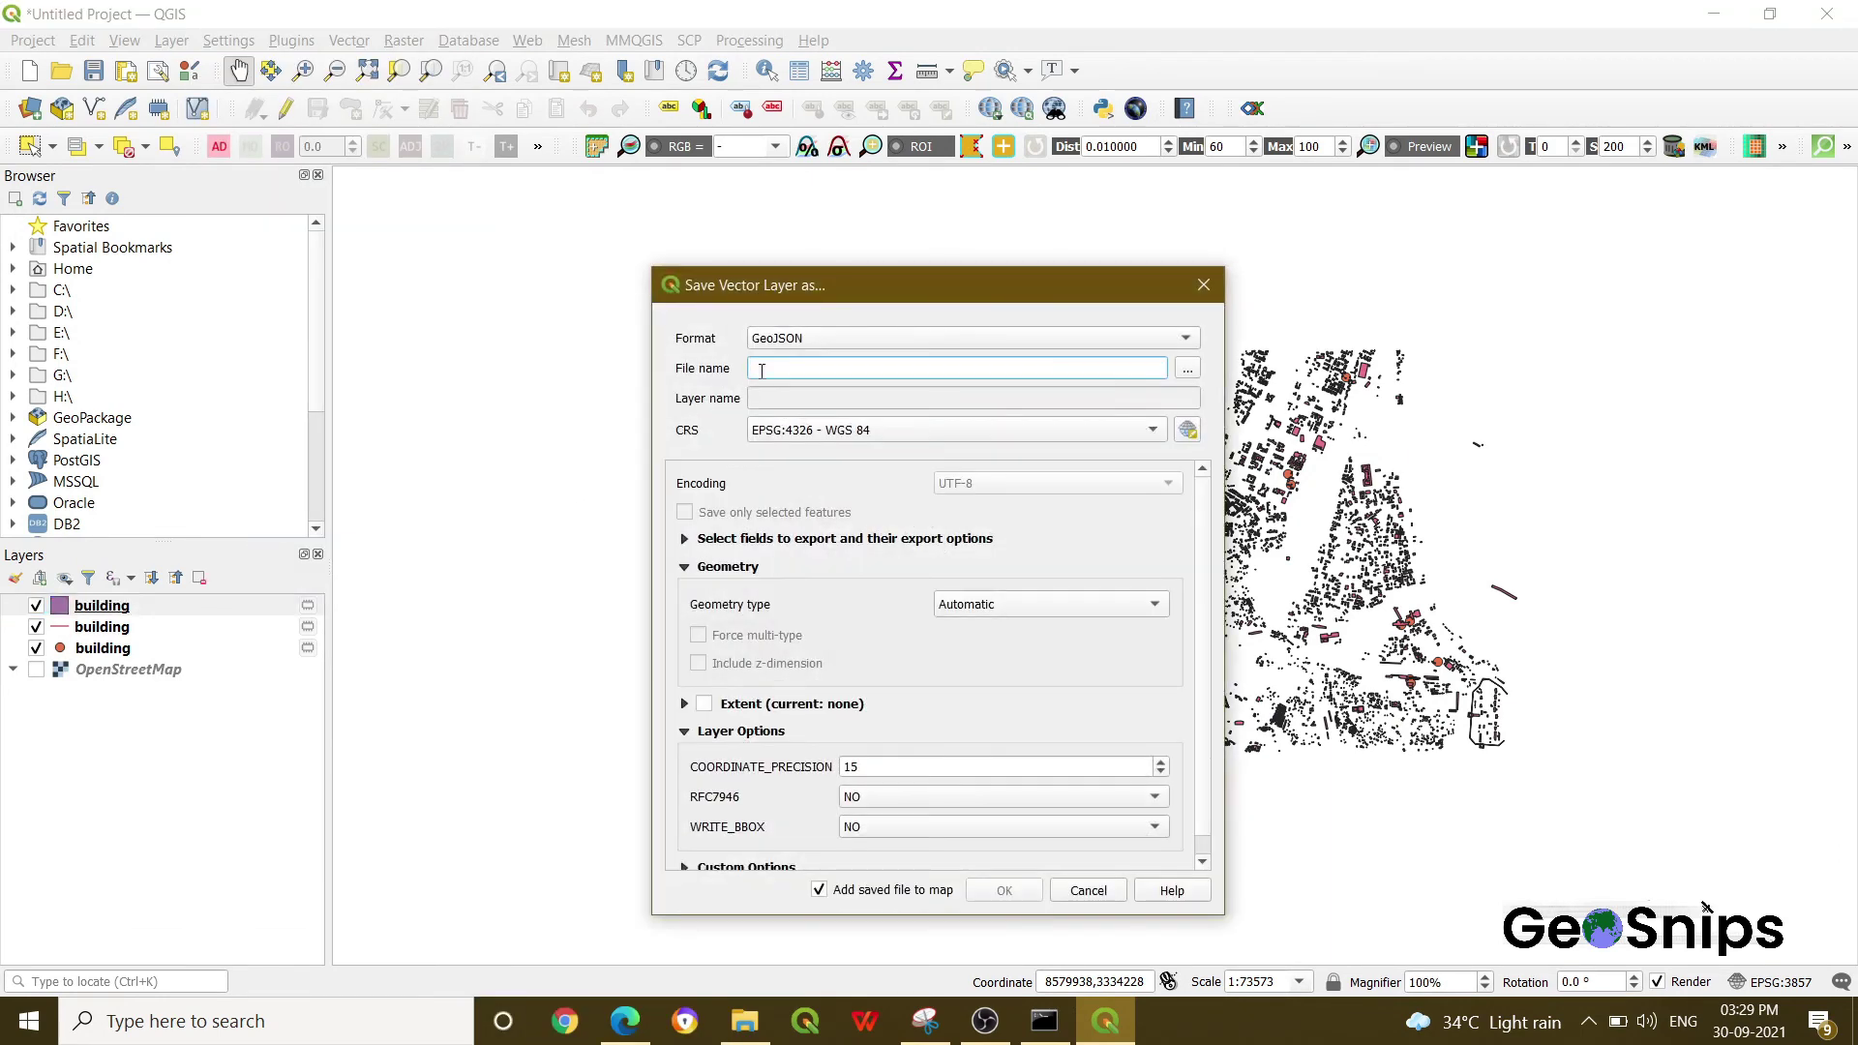
pyautogui.click(836, 336)
pyautogui.click(836, 336)
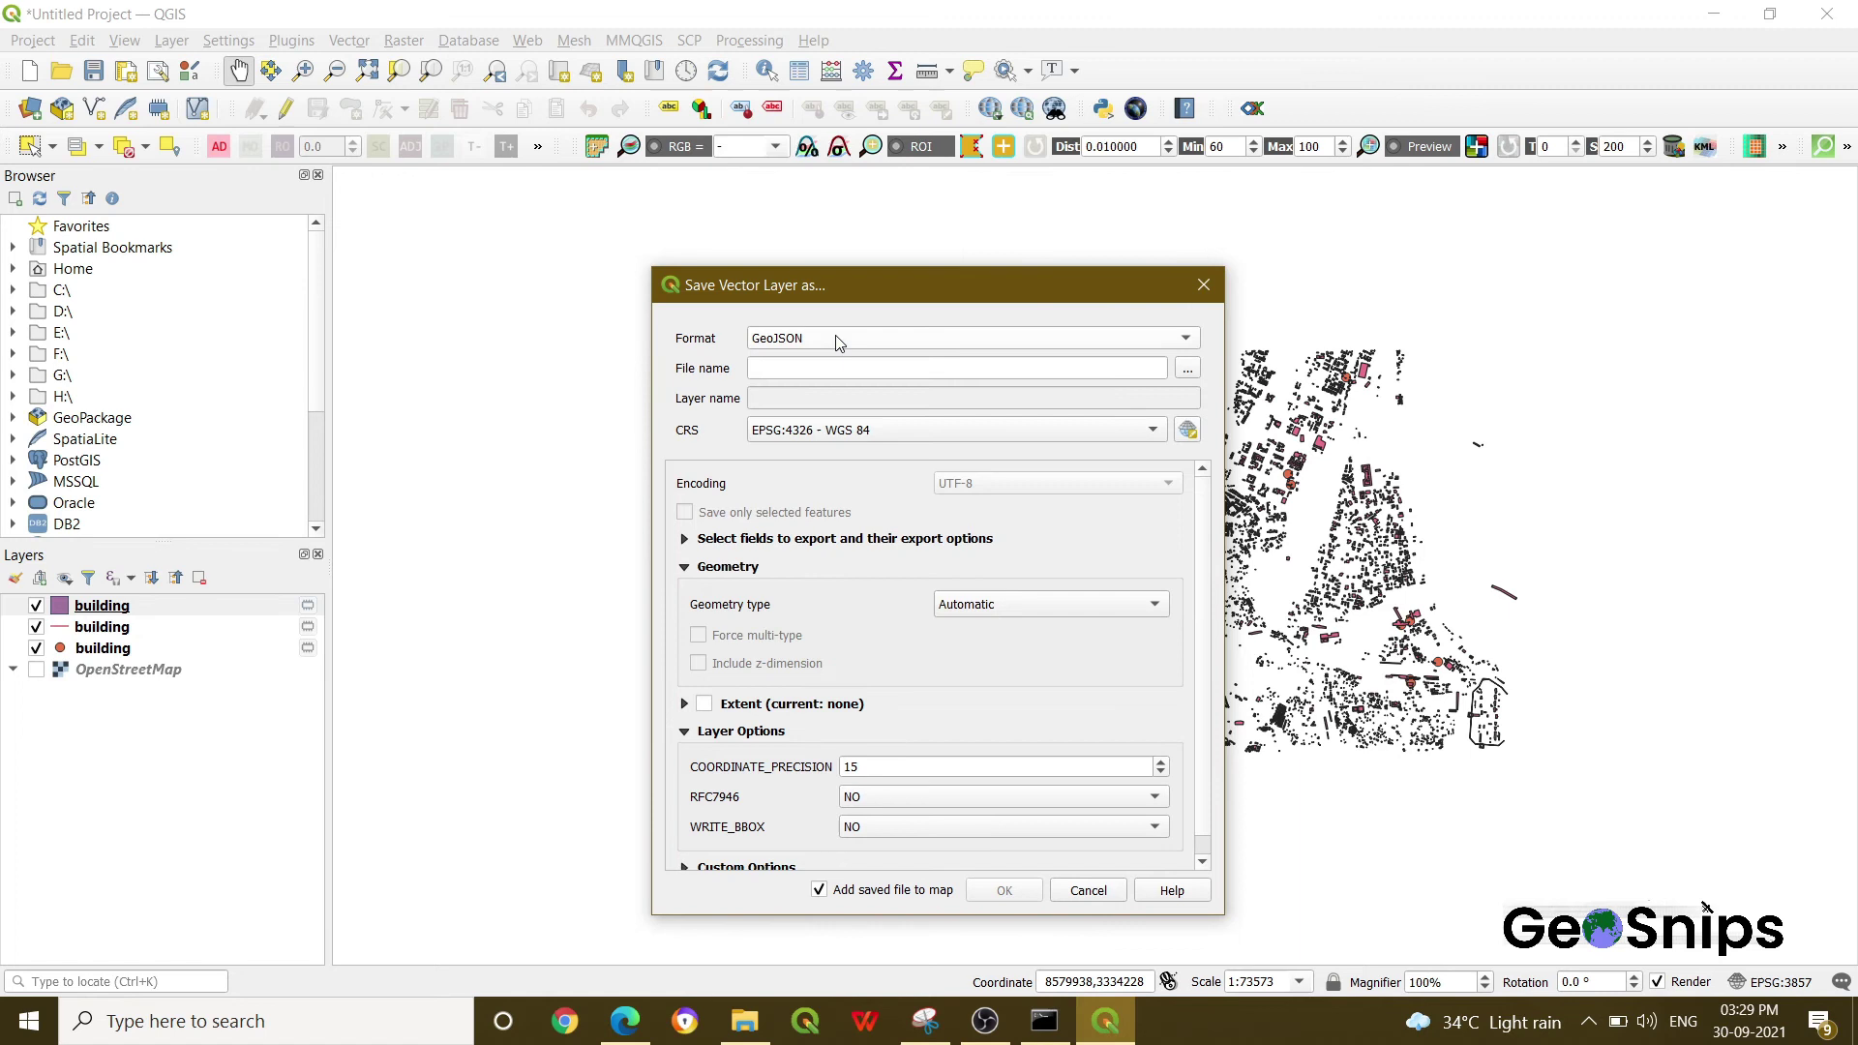
pyautogui.moveTo(879, 303); pyautogui.dragTo(840, 260)
pyautogui.click(804, 324)
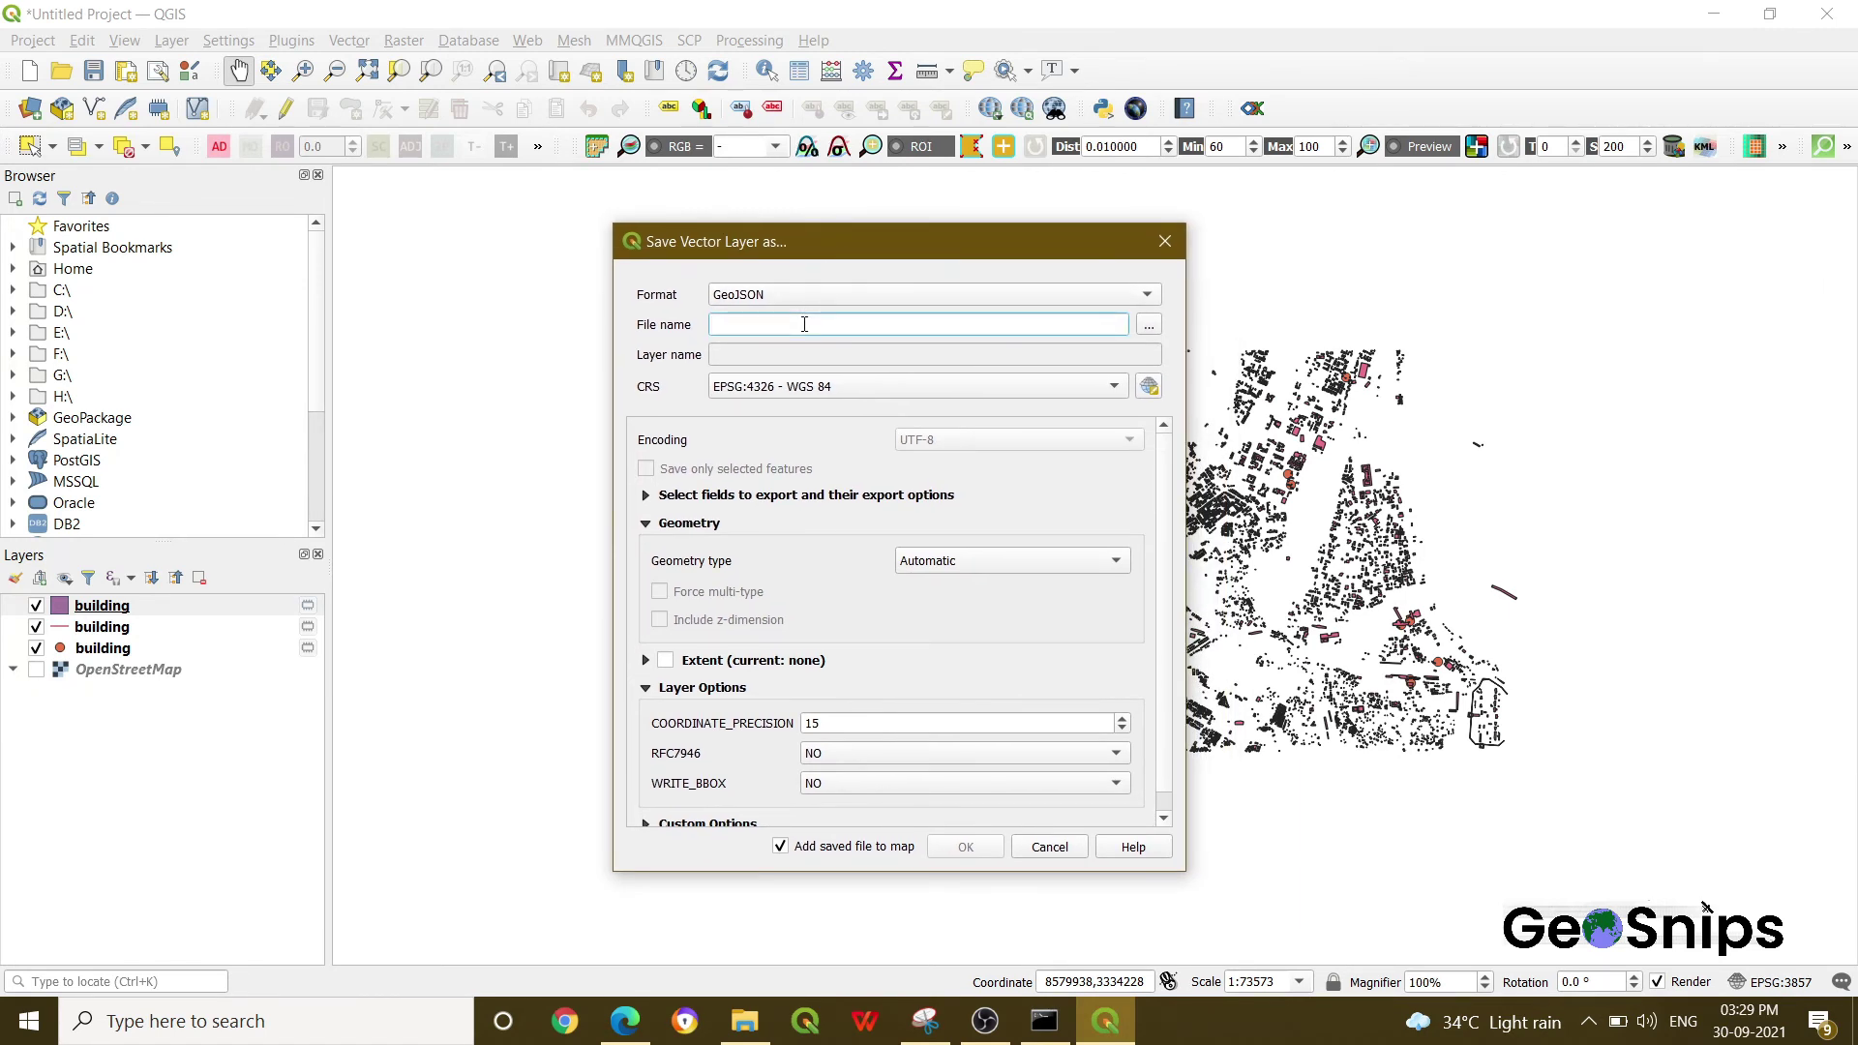
pyautogui.write('building')
pyautogui.click(966, 848)
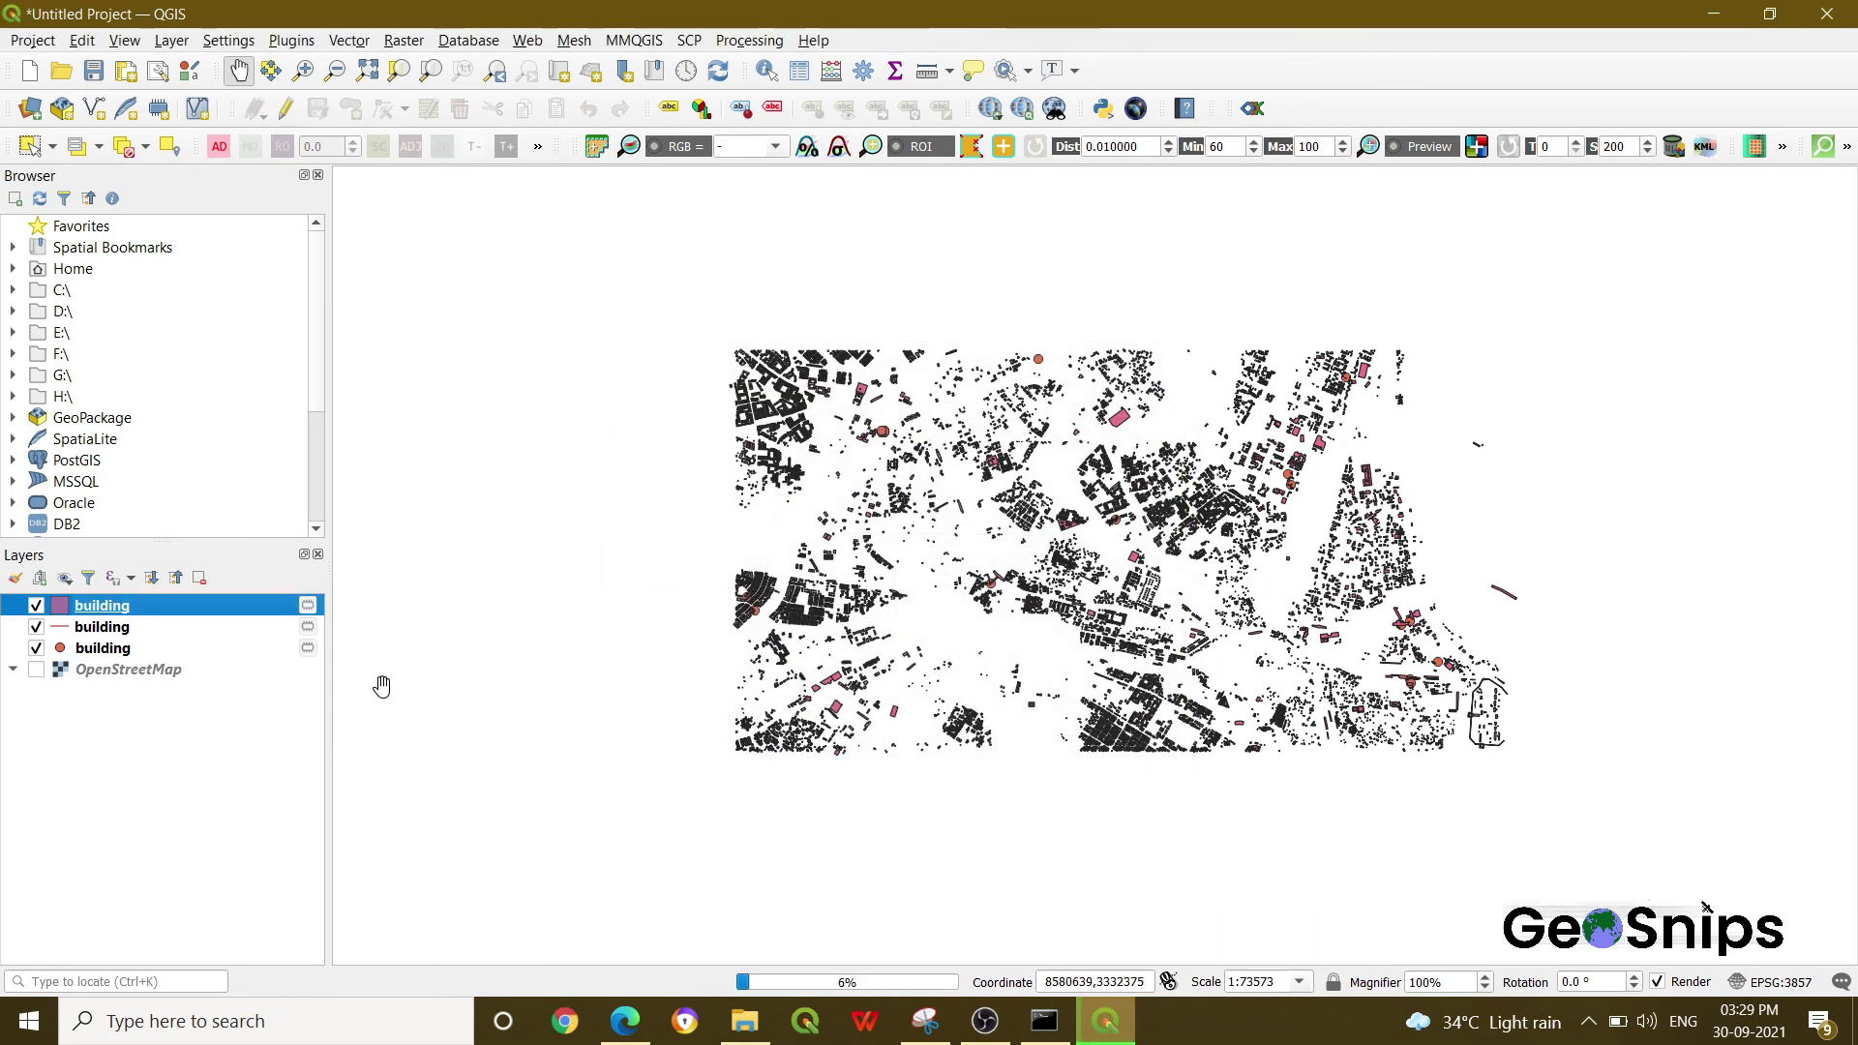